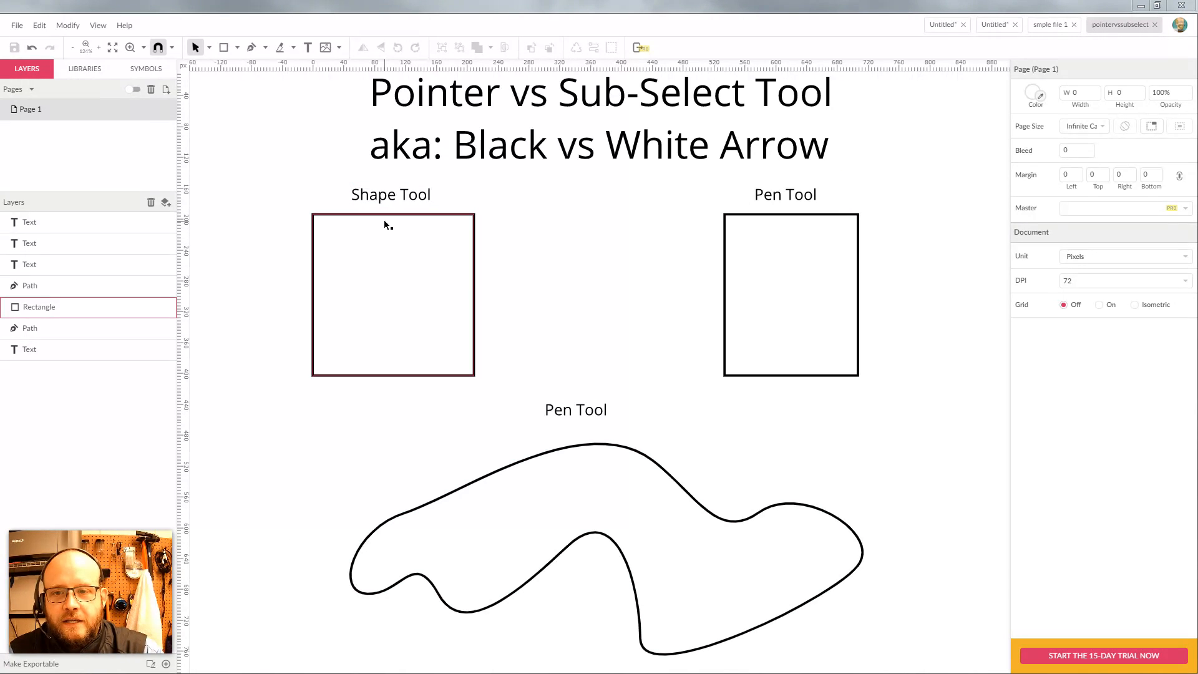
{"action": "left_click", "coordinate": [237, 47]}
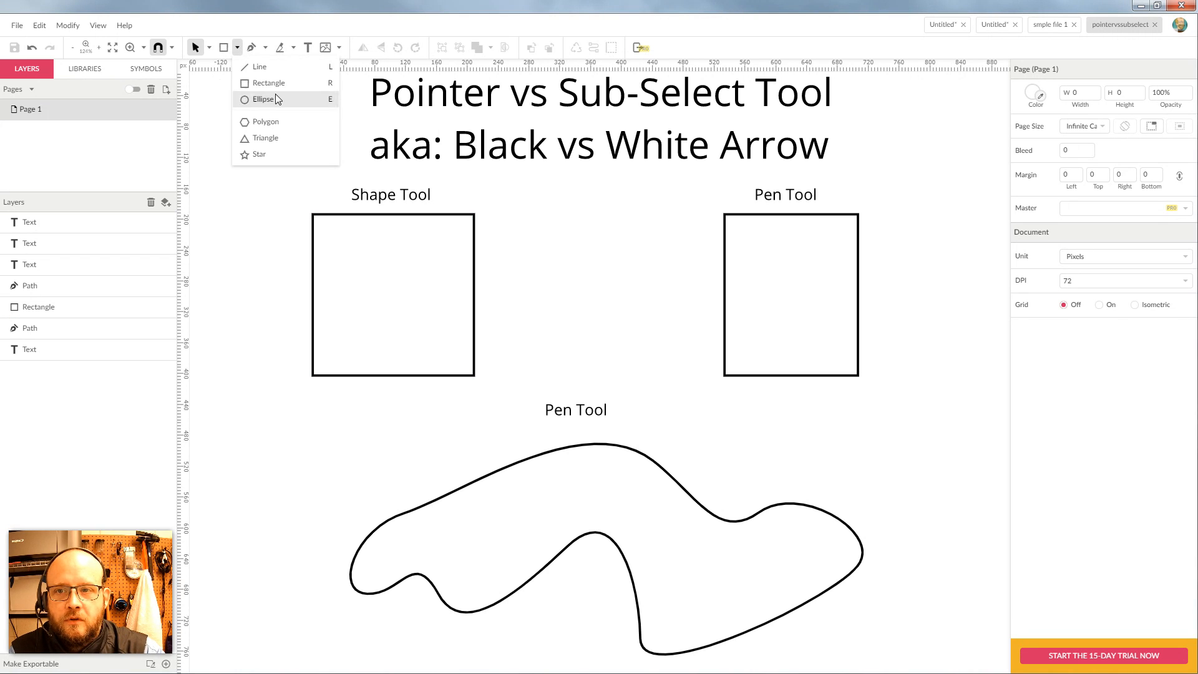
{"action": "left_click", "coordinate": [553, 243]}
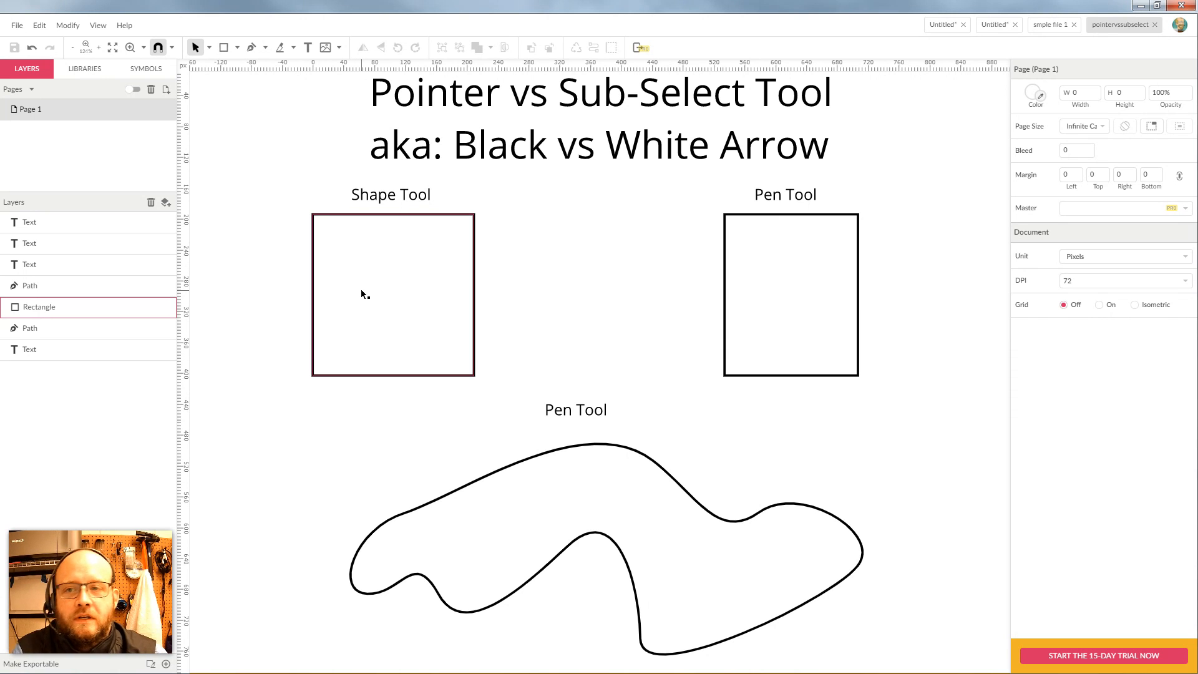
{"action": "left_click", "coordinate": [210, 49]}
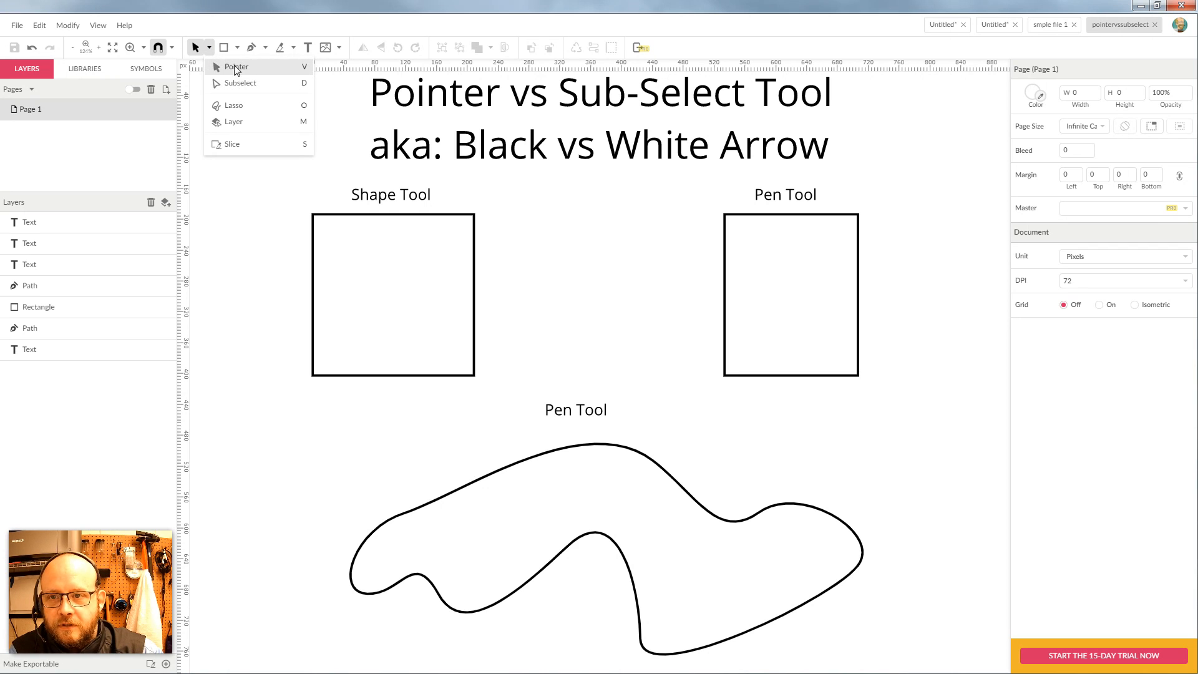
{"action": "left_click", "coordinate": [224, 69]}
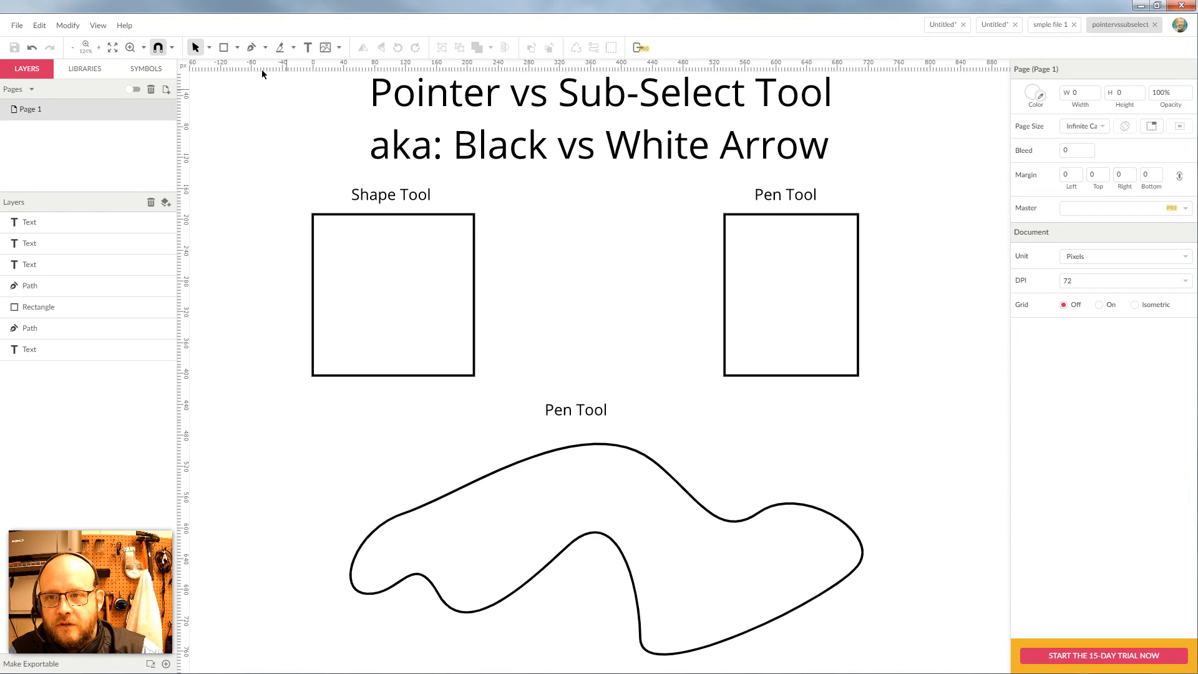
{"action": "left_click", "coordinate": [209, 48]}
{"action": "left_click", "coordinate": [228, 82]}
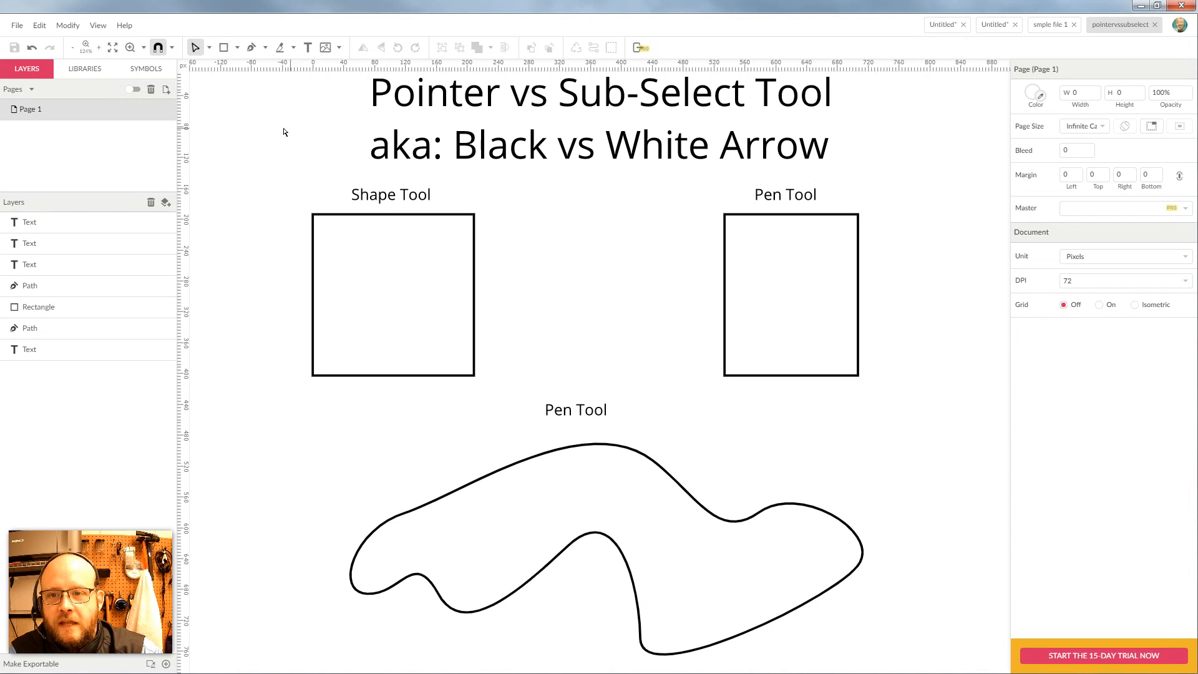
Step: With the Pointer tool, move the Shape Tool rectangle to about X 432 and widen it to about 210 px
{"action": "left_click", "coordinate": [210, 47]}
{"action": "left_click", "coordinate": [226, 70]}
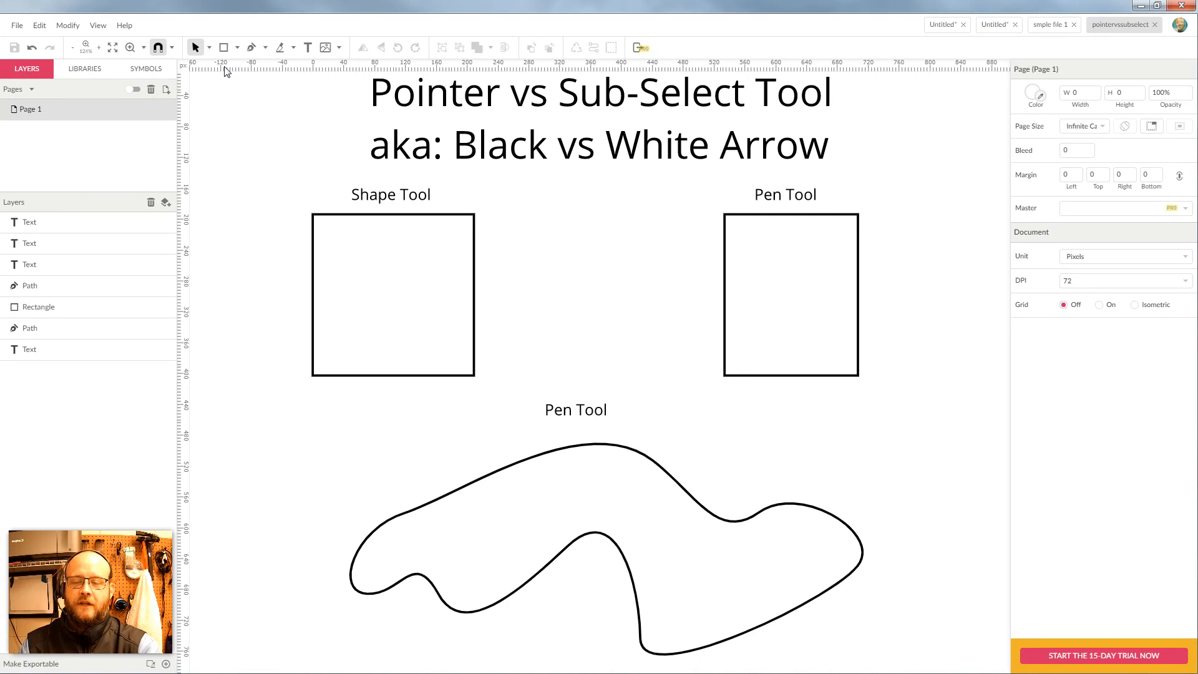
{"action": "left_click", "coordinate": [451, 240]}
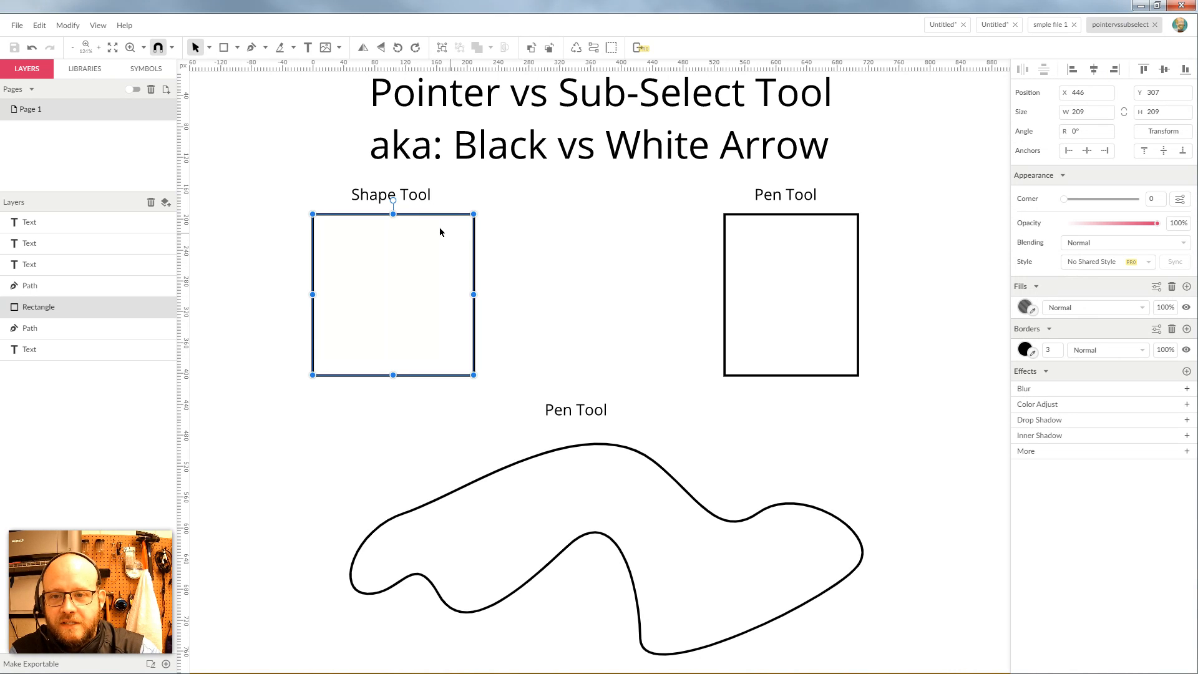
{"action": "left_click_drag", "start_coordinate": [396, 286], "coordinate": [365, 265]}
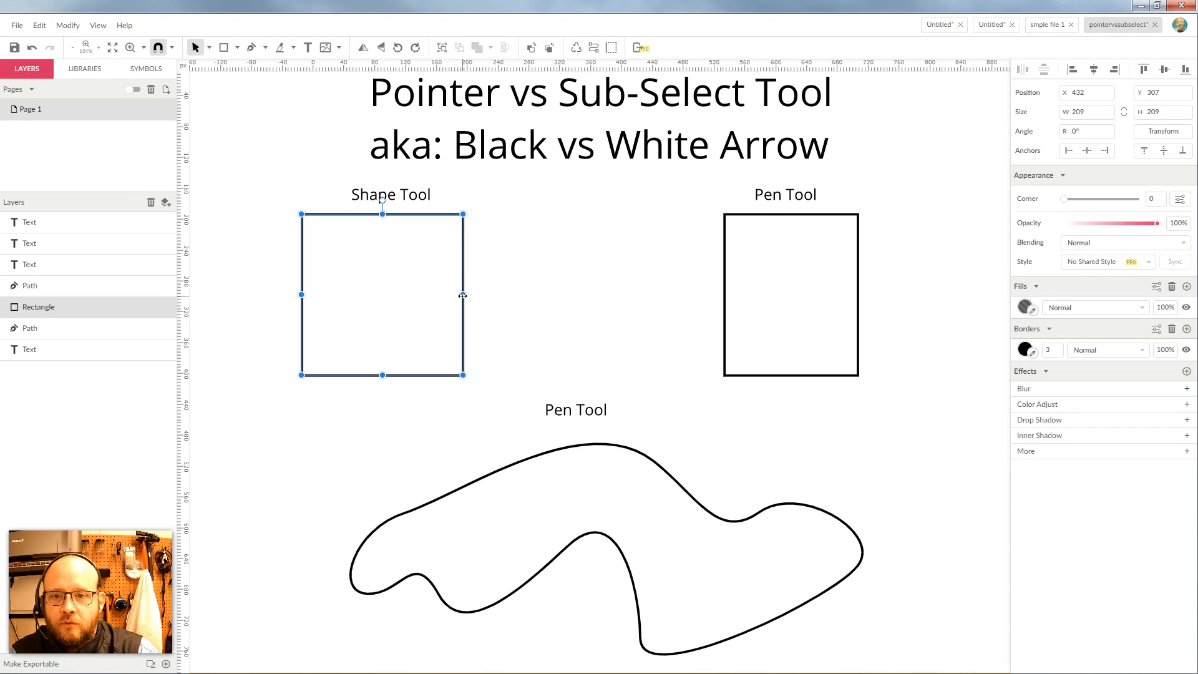
{"action": "mouse_move", "coordinate": [465, 295]}
{"action": "left_mouse_down"}
{"action": "mouse_move", "coordinate": [561, 294]}
{"action": "mouse_move", "coordinate": [441, 294]}
{"action": "mouse_move", "coordinate": [463, 294]}
{"action": "left_mouse_up"}
{"action": "mouse_move", "coordinate": [463, 213]}
{"action": "left_mouse_down"}
{"action": "mouse_move", "coordinate": [350, 291]}
{"action": "mouse_move", "coordinate": [374, 302]}
{"action": "mouse_move", "coordinate": [465, 234]}
{"action": "left_mouse_up"}
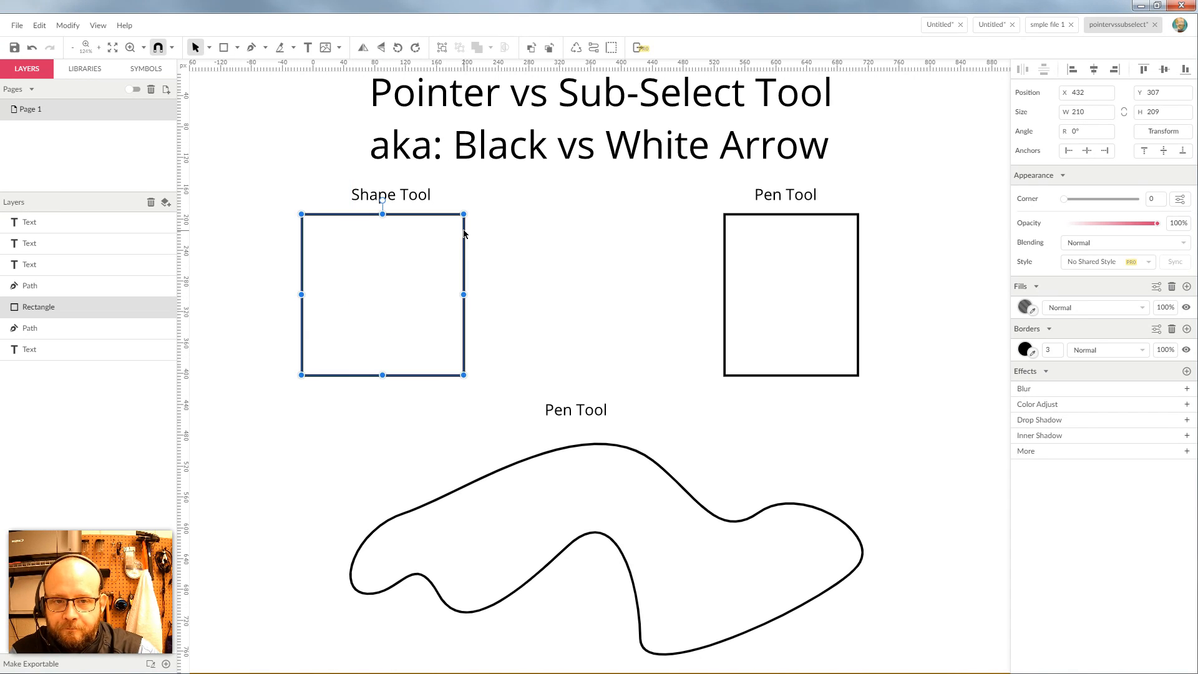
{"action": "left_click", "coordinate": [545, 244]}
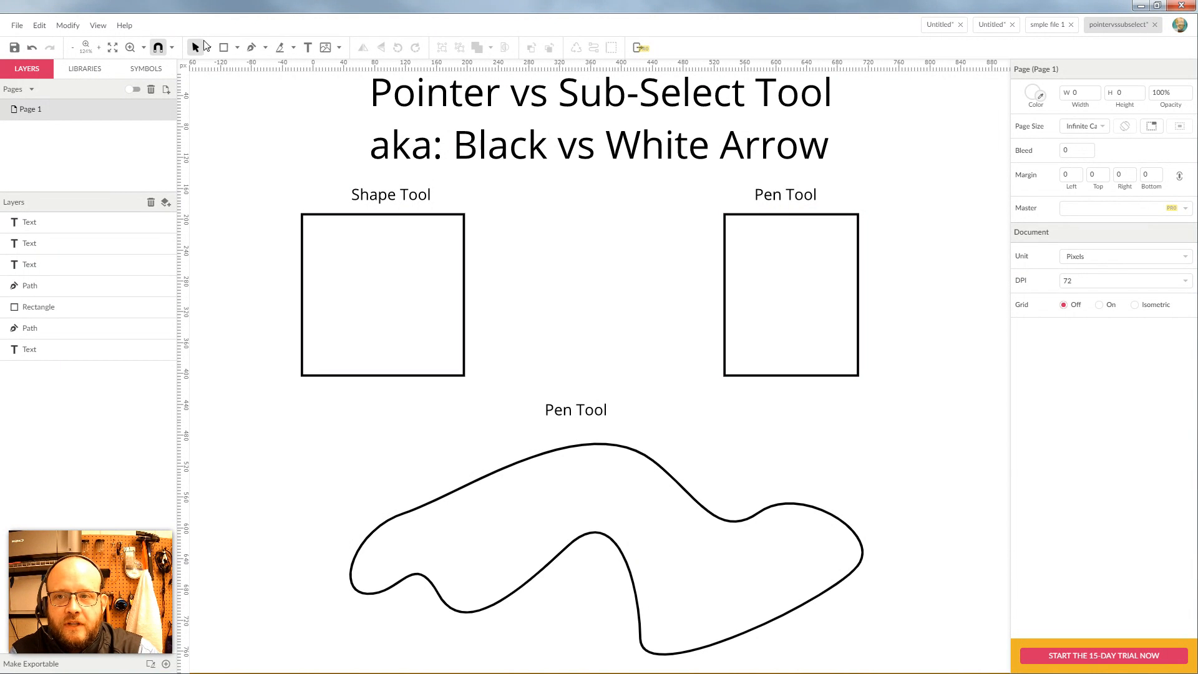
Step: Move the pen-drawn rectangle slightly left and scale it from its upper-left corner to about 180 by 220 px
{"action": "left_click", "coordinate": [762, 270]}
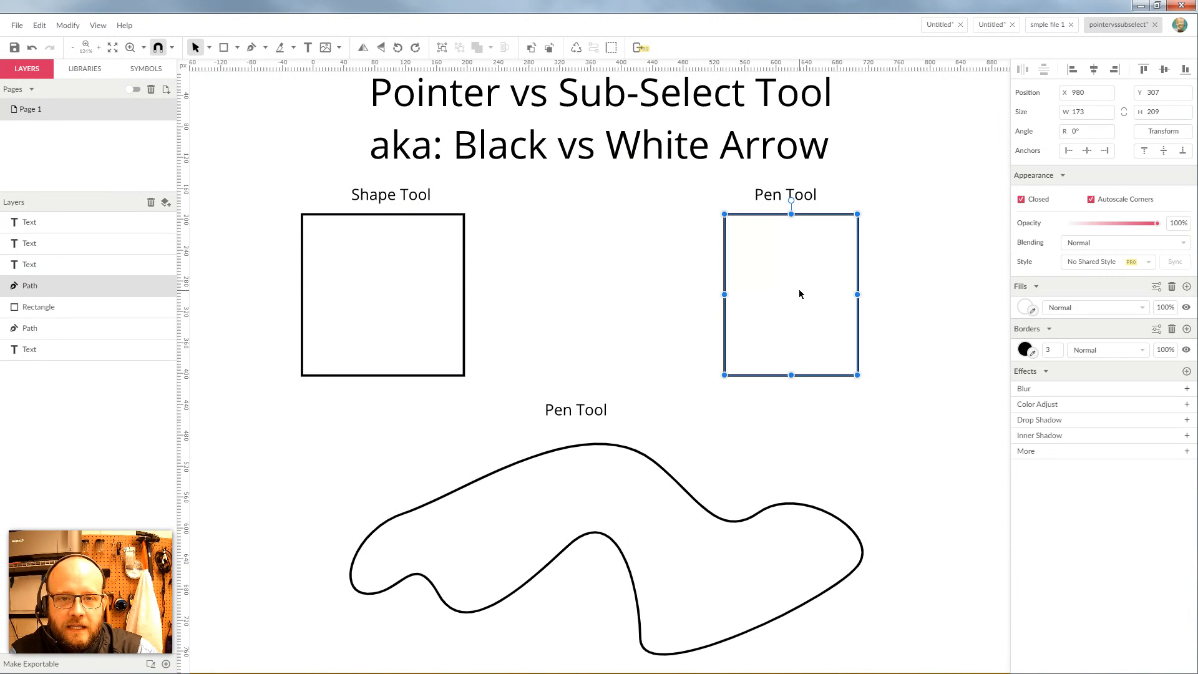
{"action": "mouse_move", "coordinate": [800, 294]}
{"action": "left_mouse_down"}
{"action": "mouse_move", "coordinate": [781, 321]}
{"action": "mouse_move", "coordinate": [846, 337]}
{"action": "mouse_move", "coordinate": [790, 298]}
{"action": "left_mouse_up"}
{"action": "mouse_move", "coordinate": [716, 295]}
{"action": "left_mouse_down"}
{"action": "mouse_move", "coordinate": [643, 296]}
{"action": "mouse_move", "coordinate": [728, 295]}
{"action": "mouse_move", "coordinate": [717, 294]}
{"action": "left_mouse_up"}
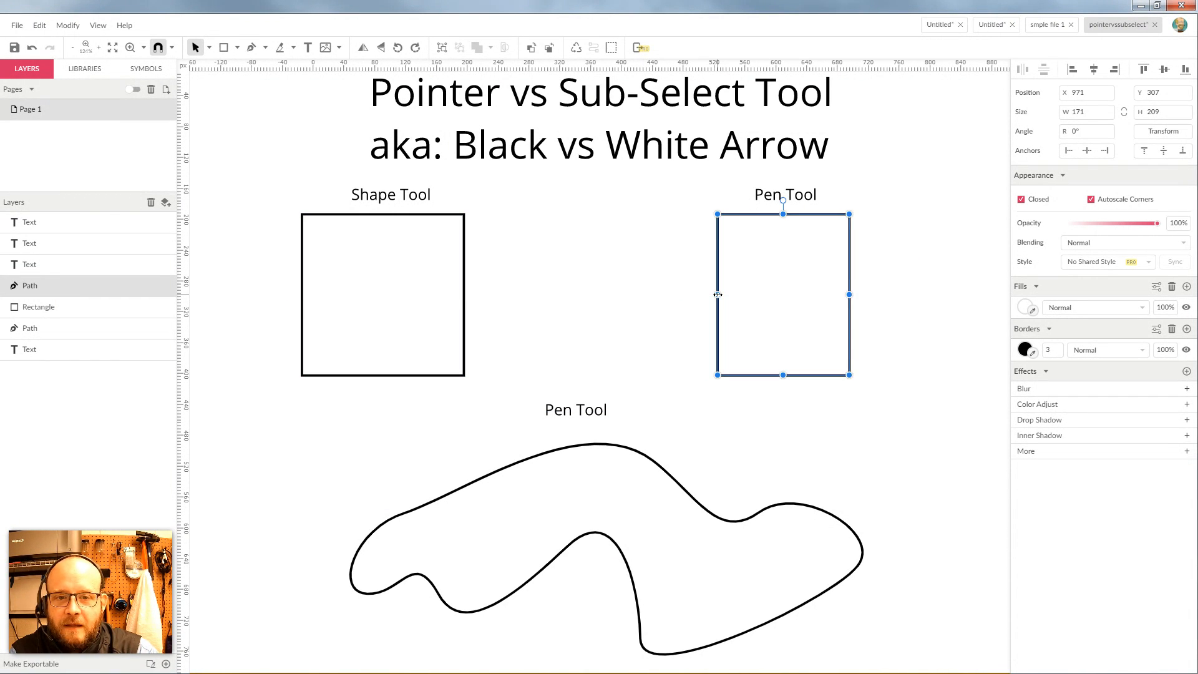
{"action": "mouse_move", "coordinate": [717, 214]}
{"action": "left_mouse_down"}
{"action": "mouse_move", "coordinate": [786, 302]}
{"action": "mouse_move", "coordinate": [711, 230]}
{"action": "left_mouse_up"}
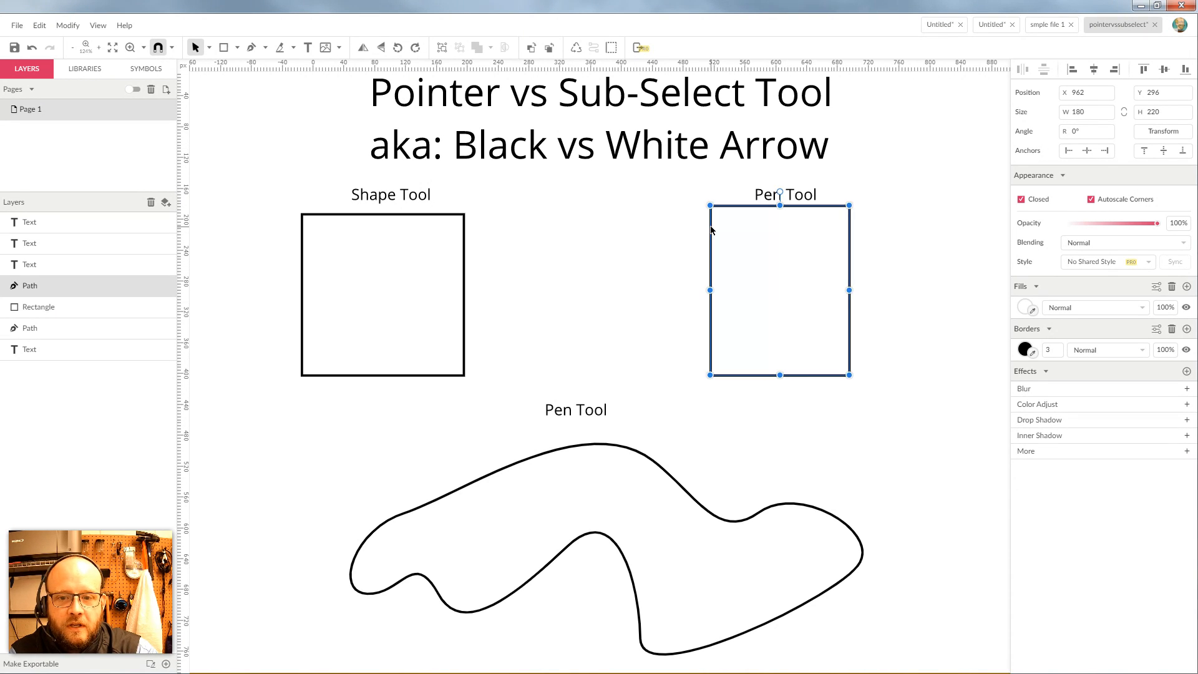
Step: Move the curved pen path left to about X 467 and scale it from its upper-right corner to about 661 by 272 px
{"action": "left_click", "coordinate": [658, 472]}
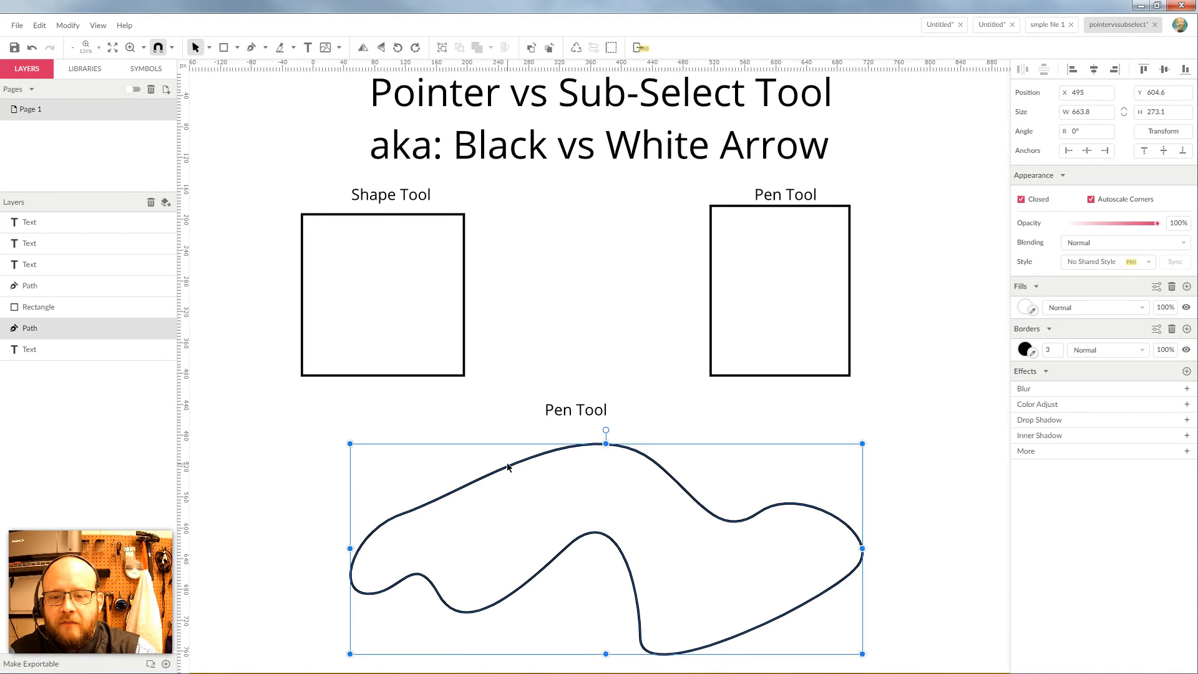
{"action": "mouse_move", "coordinate": [507, 463]}
{"action": "left_mouse_down"}
{"action": "mouse_move", "coordinate": [497, 471]}
{"action": "mouse_move", "coordinate": [545, 459]}
{"action": "mouse_move", "coordinate": [492, 474]}
{"action": "left_mouse_up"}
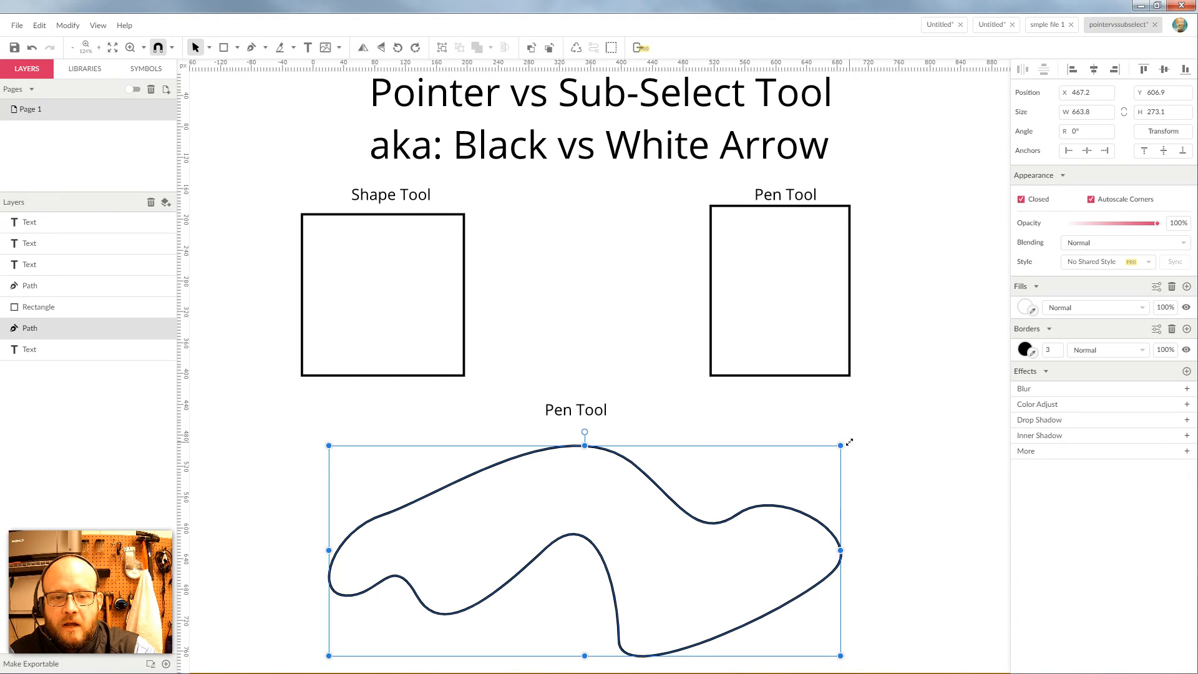
{"action": "left_click_drag", "start_coordinate": [839, 446], "coordinate": [792, 444]}
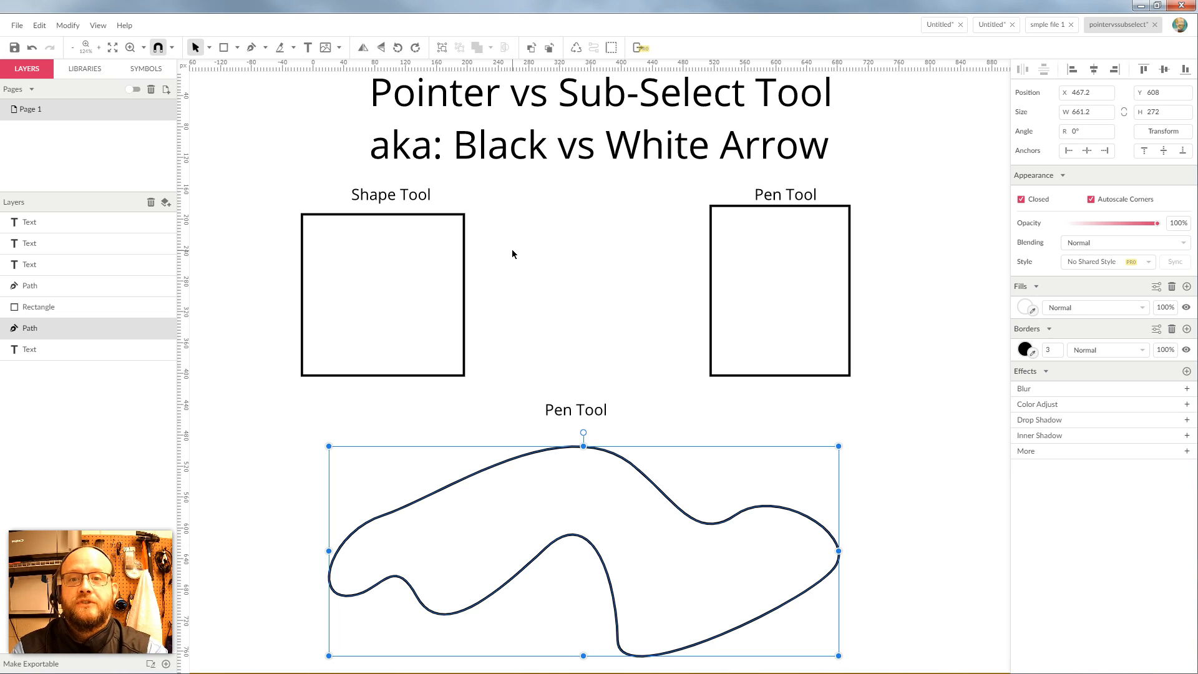
Step: With the Subselect tool, move the Shape Tool rectangle to about X 434, Y 315 and widen it to about 233 px
{"action": "left_click", "coordinate": [209, 48]}
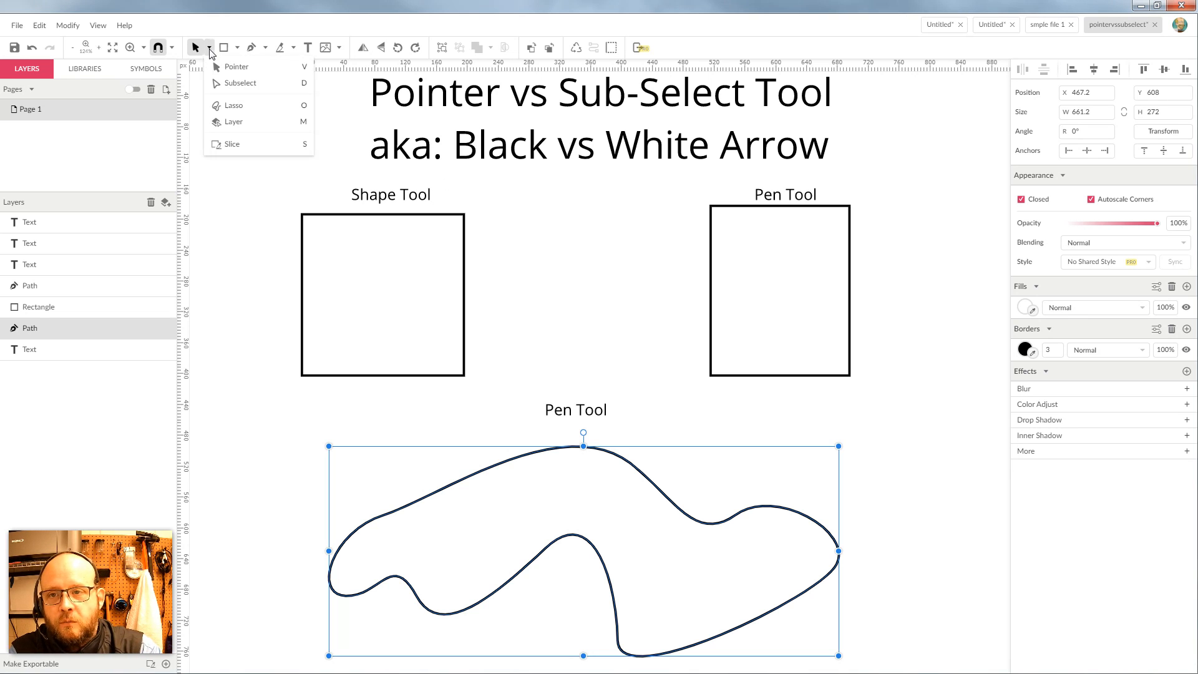
{"action": "left_click", "coordinate": [228, 85]}
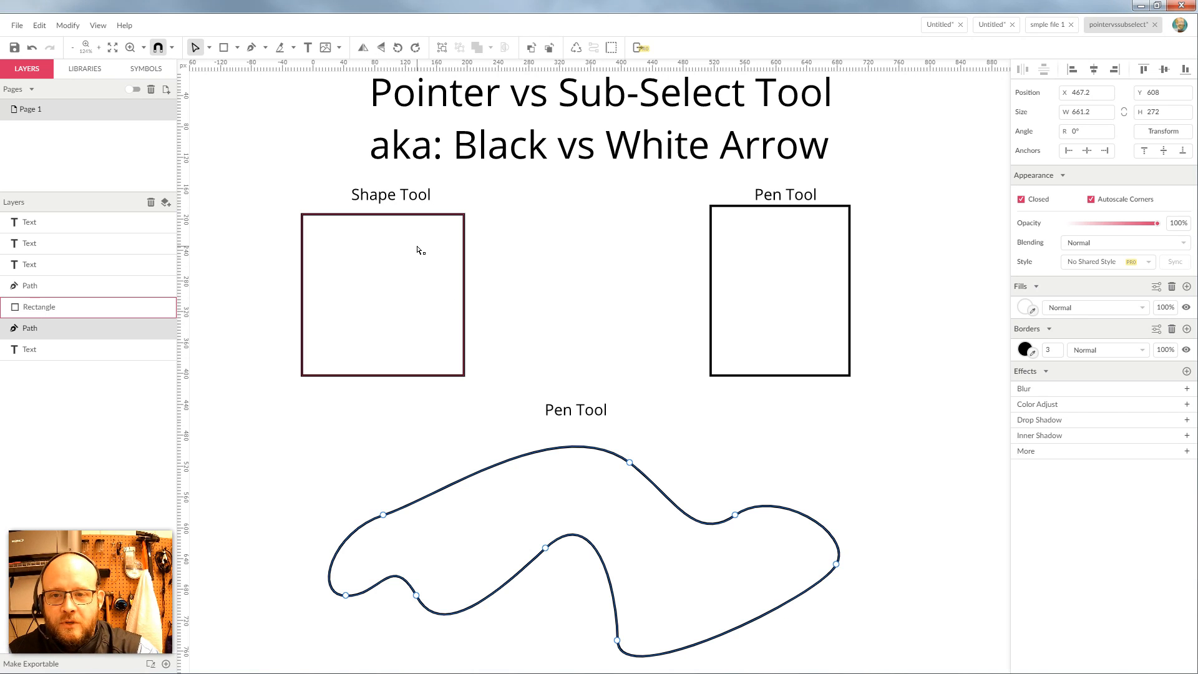
{"action": "left_click", "coordinate": [401, 280]}
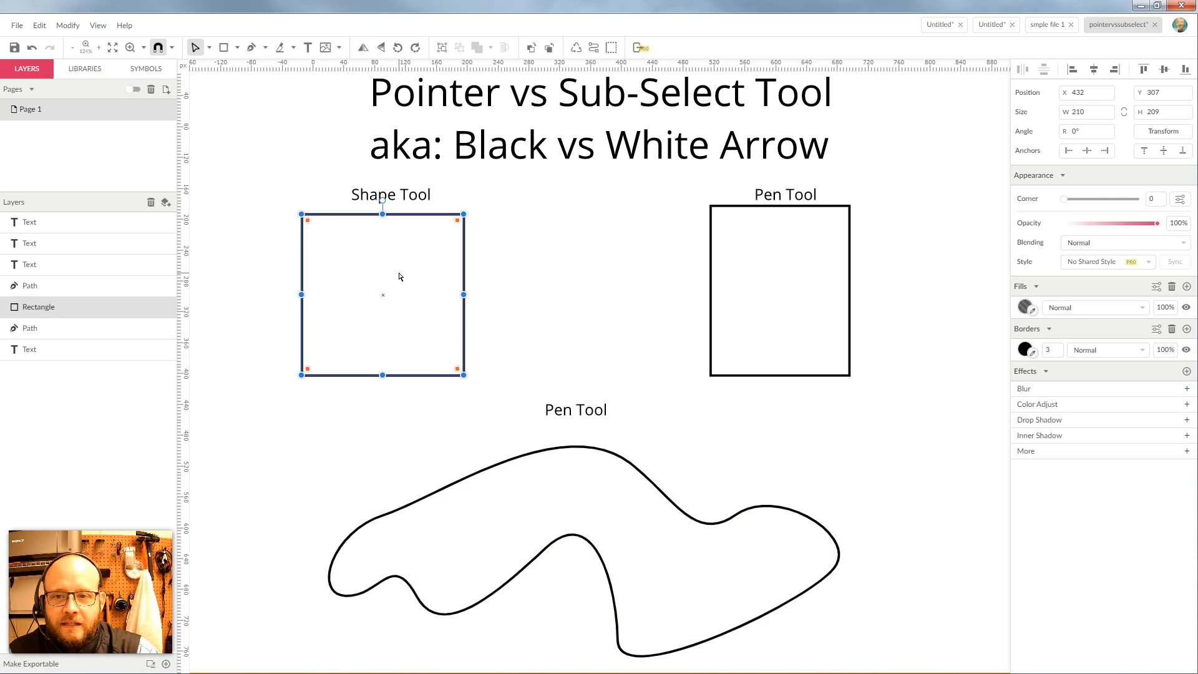
{"action": "mouse_move", "coordinate": [377, 262]}
{"action": "left_mouse_down"}
{"action": "mouse_move", "coordinate": [476, 281]}
{"action": "mouse_move", "coordinate": [361, 262]}
{"action": "mouse_move", "coordinate": [383, 269]}
{"action": "left_mouse_up"}
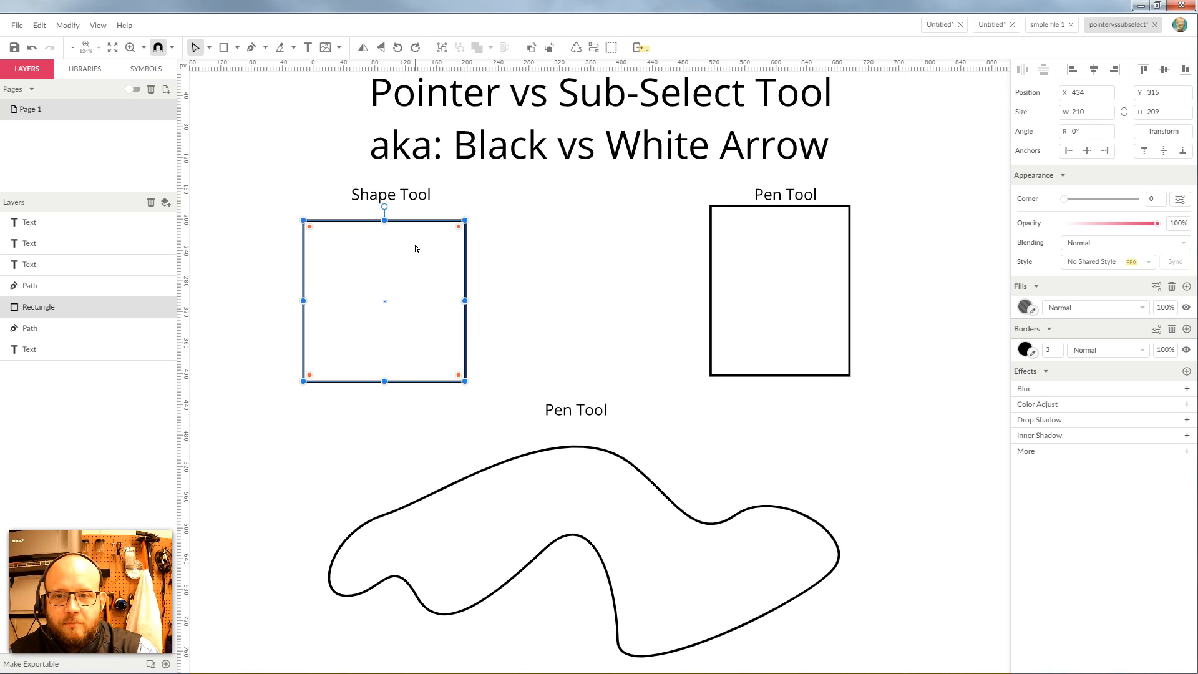
{"action": "mouse_move", "coordinate": [466, 303]}
{"action": "left_mouse_down"}
{"action": "mouse_move", "coordinate": [561, 303]}
{"action": "mouse_move", "coordinate": [466, 302]}
{"action": "mouse_move", "coordinate": [483, 301]}
{"action": "left_mouse_up"}
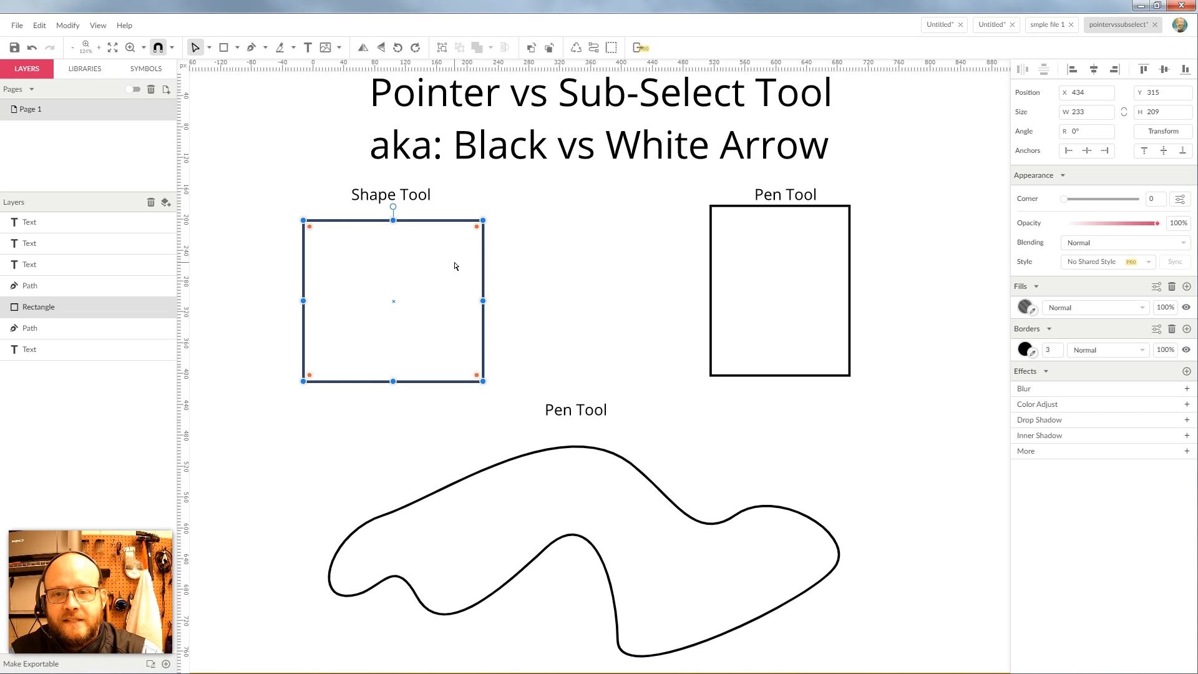
Step: Skew the pen-drawn rectangle by moving its two left anchor points inward and down, the upper one to about X 1017, Y 354
{"action": "left_click", "coordinate": [788, 241]}
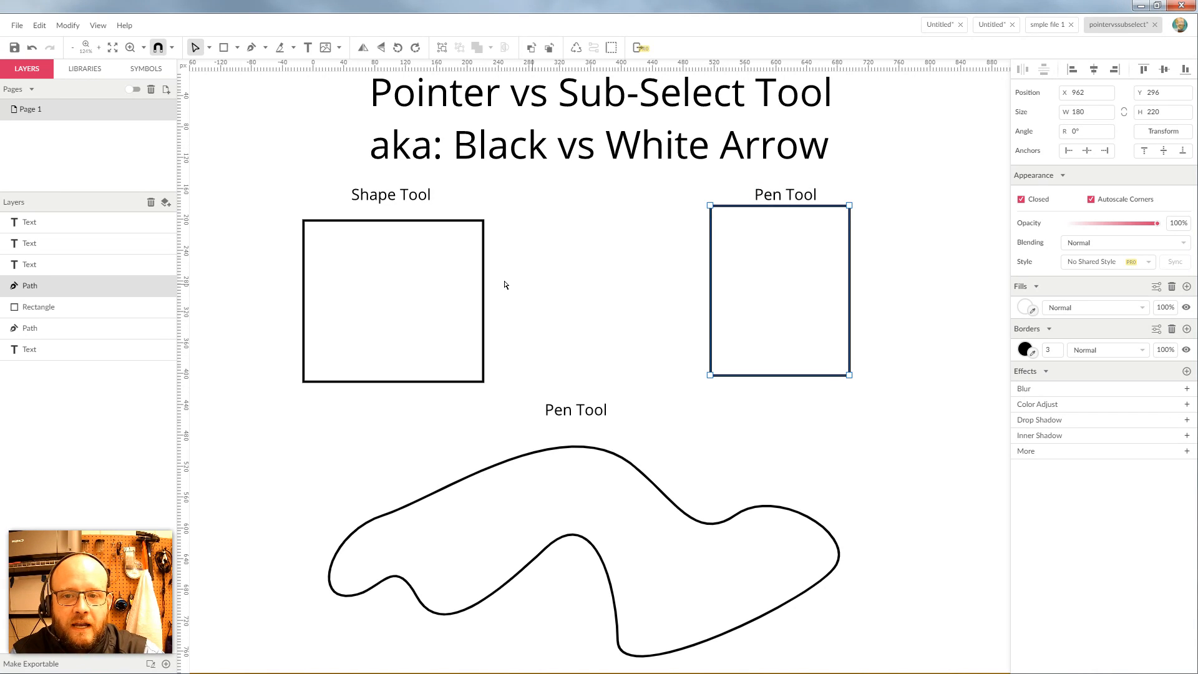
{"action": "left_click", "coordinate": [379, 275]}
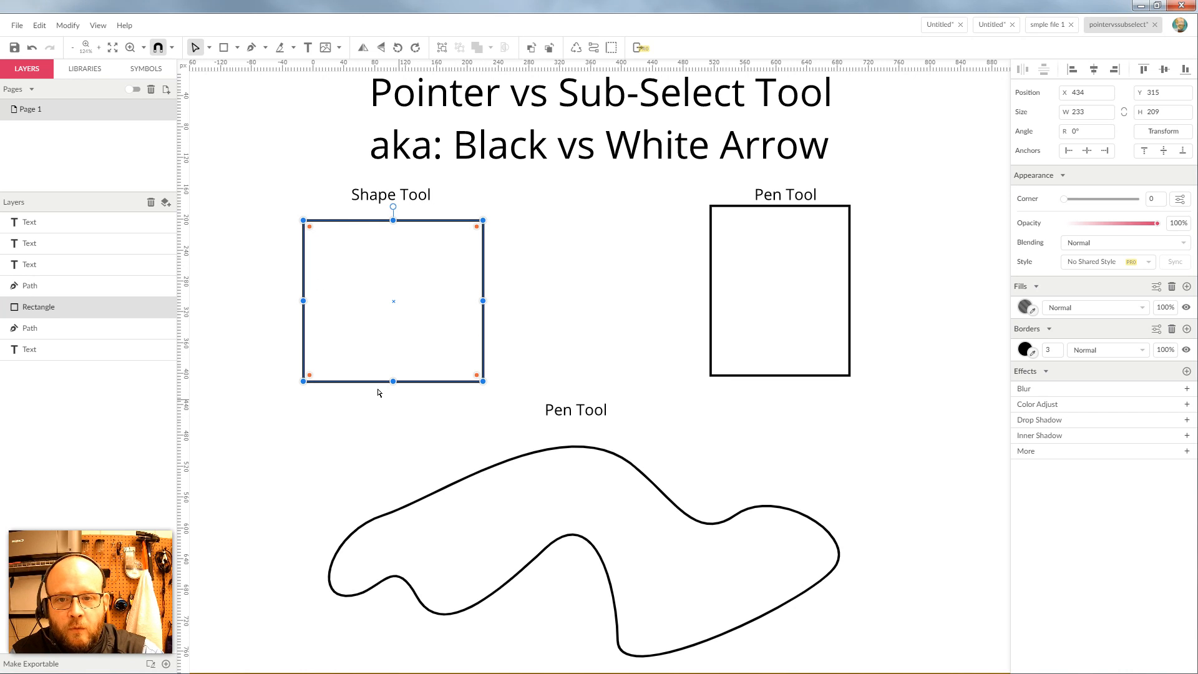
{"action": "left_click", "coordinate": [786, 263]}
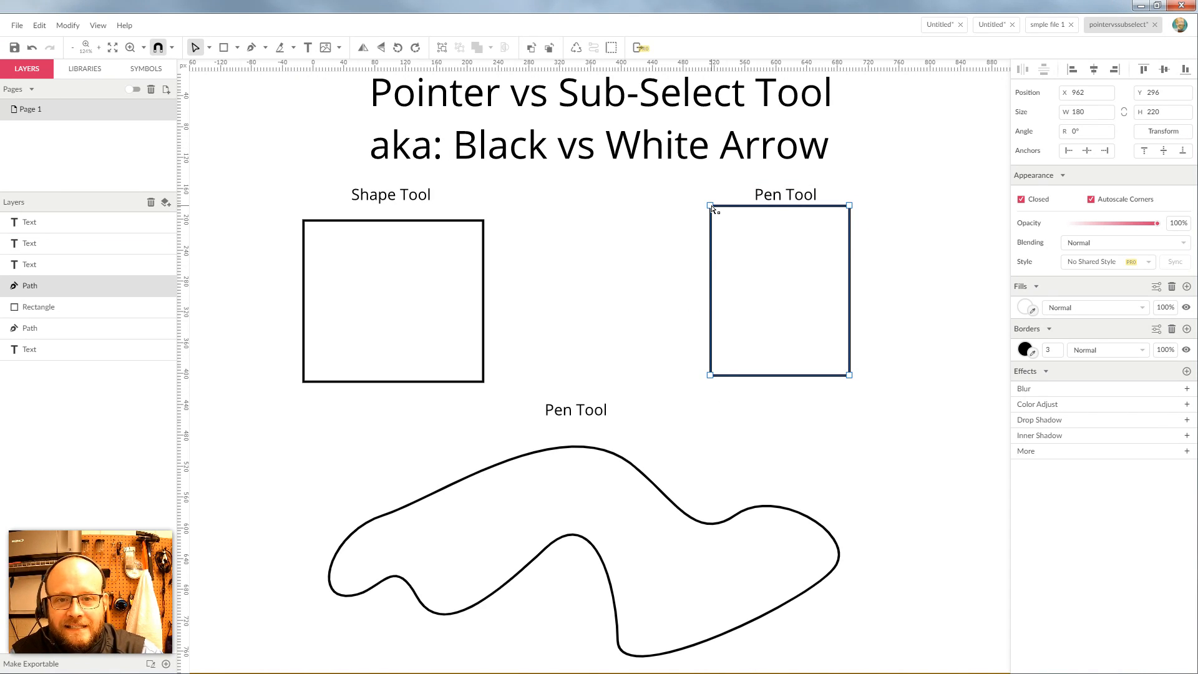
{"action": "mouse_move", "coordinate": [712, 208]}
{"action": "left_mouse_down"}
{"action": "mouse_move", "coordinate": [762, 283]}
{"action": "mouse_move", "coordinate": [809, 263]}
{"action": "mouse_move", "coordinate": [715, 261]}
{"action": "mouse_move", "coordinate": [790, 325]}
{"action": "mouse_move", "coordinate": [782, 253]}
{"action": "mouse_move", "coordinate": [752, 279]}
{"action": "mouse_move", "coordinate": [799, 329]}
{"action": "mouse_move", "coordinate": [705, 232]}
{"action": "mouse_move", "coordinate": [715, 209]}
{"action": "mouse_move", "coordinate": [761, 266]}
{"action": "mouse_move", "coordinate": [711, 206]}
{"action": "left_mouse_up"}
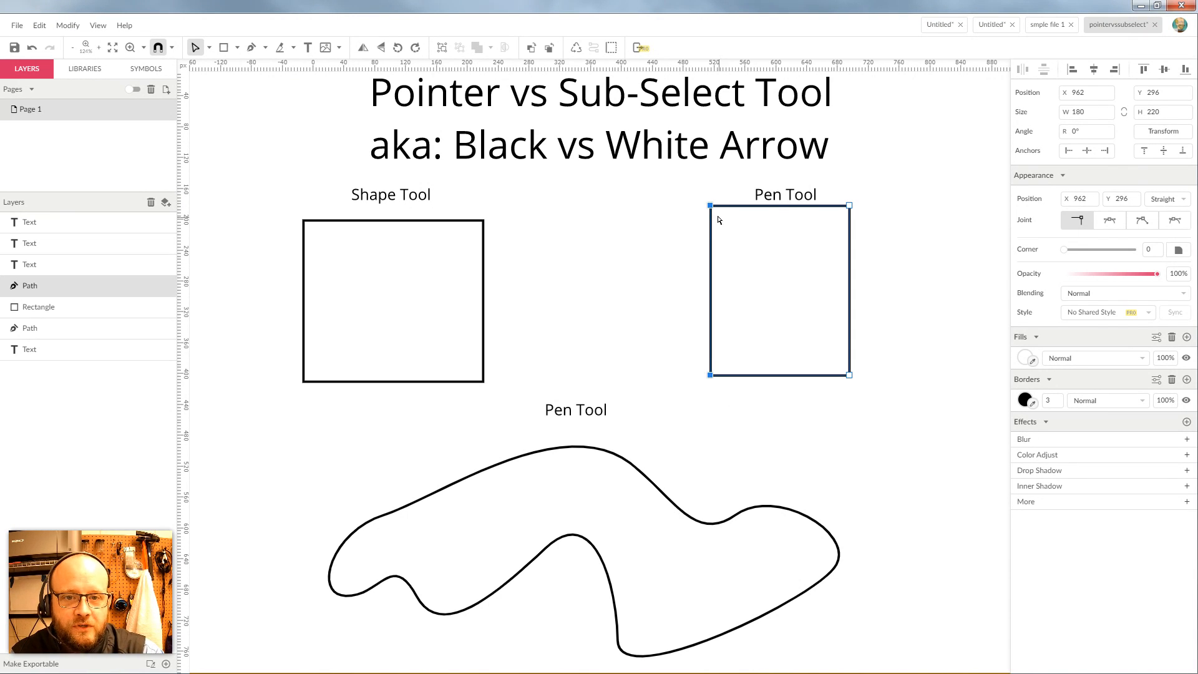
{"action": "left_click_drag", "start_coordinate": [711, 207], "coordinate": [755, 253]}
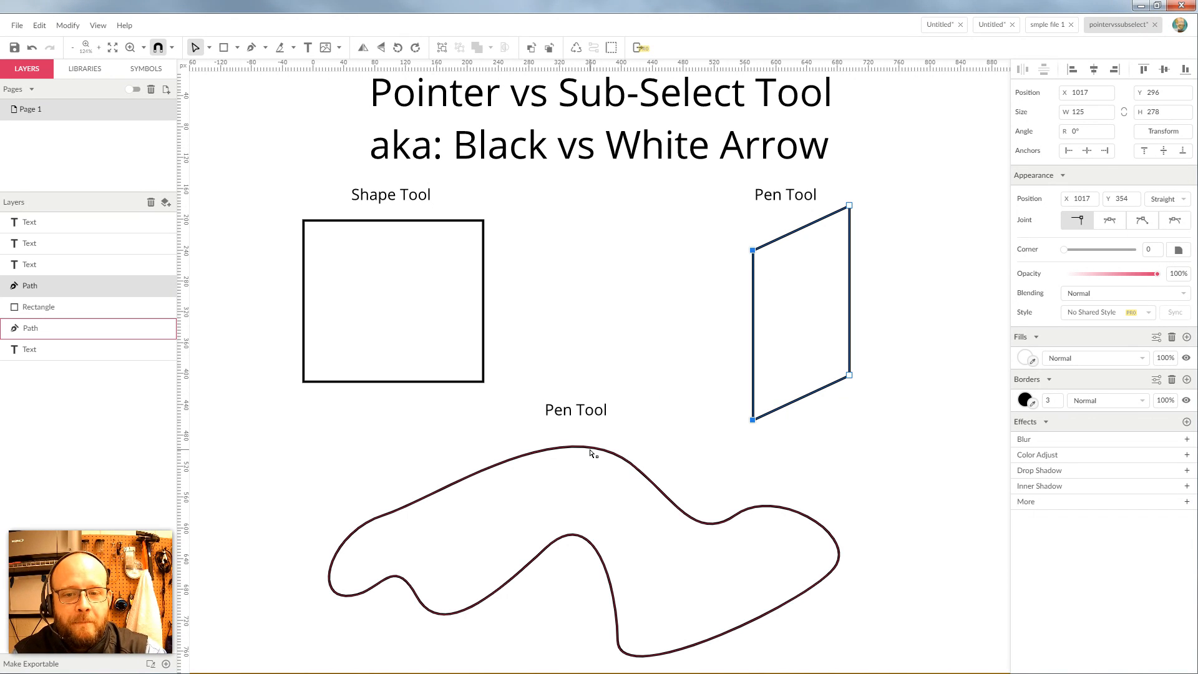
Step: Move the curved path's upper anchor point to about X 841, Y 651 and add another anchor point right beside it
{"action": "left_click", "coordinate": [605, 545]}
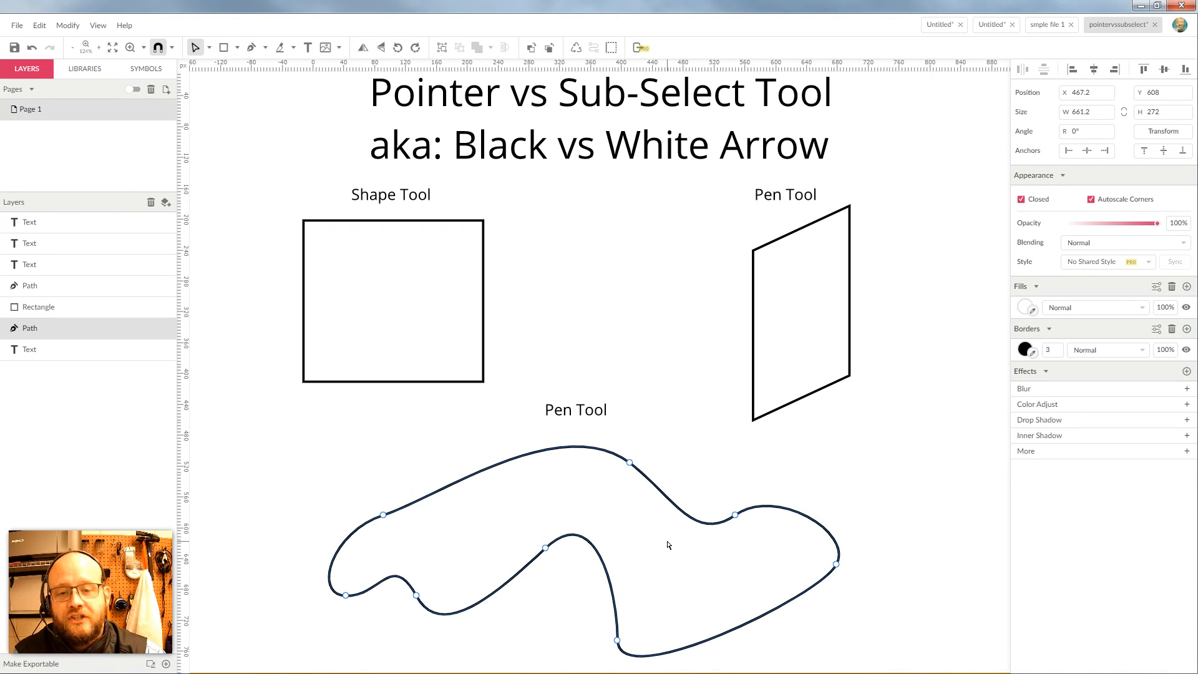
{"action": "left_click", "coordinate": [630, 462]}
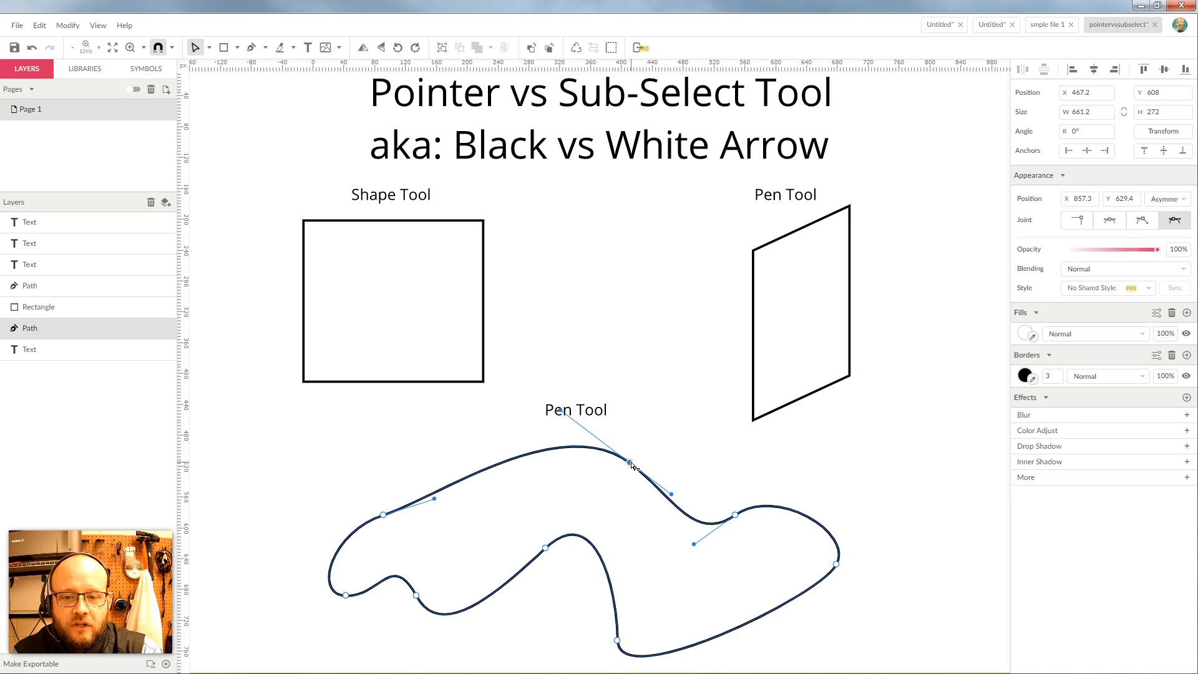
{"action": "mouse_move", "coordinate": [630, 463]}
{"action": "left_mouse_down"}
{"action": "mouse_move", "coordinate": [650, 484]}
{"action": "mouse_move", "coordinate": [575, 474]}
{"action": "mouse_move", "coordinate": [644, 471]}
{"action": "mouse_move", "coordinate": [621, 482]}
{"action": "left_mouse_up"}
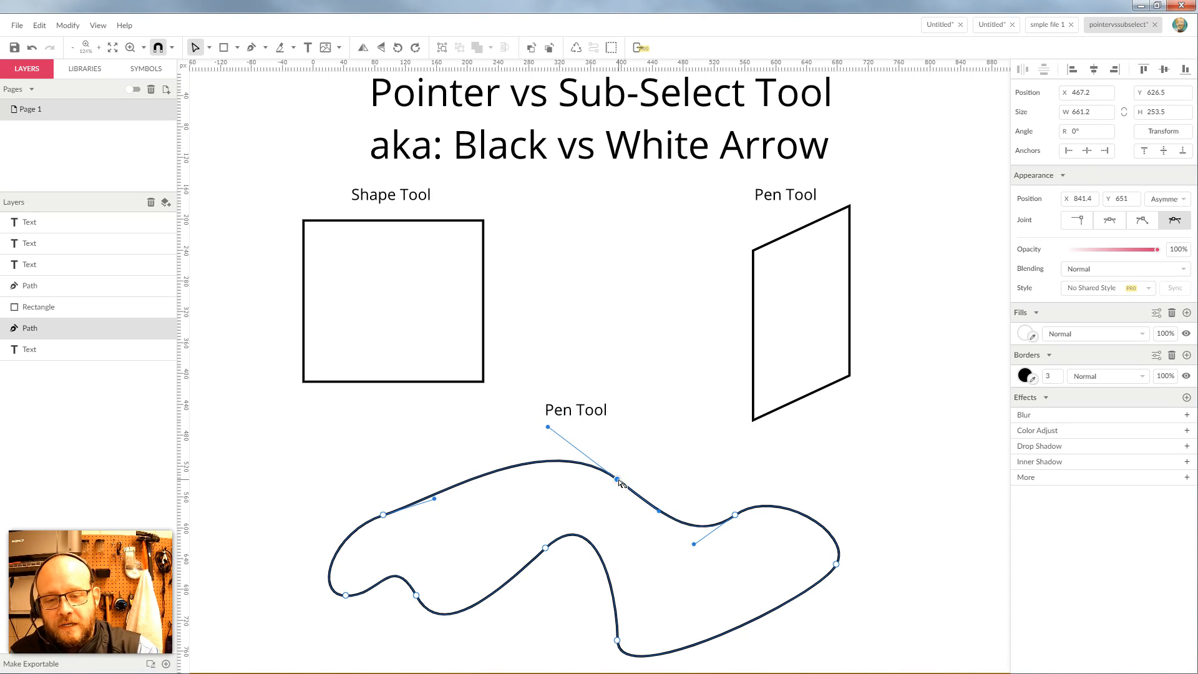
{"action": "left_click", "coordinate": [737, 516]}
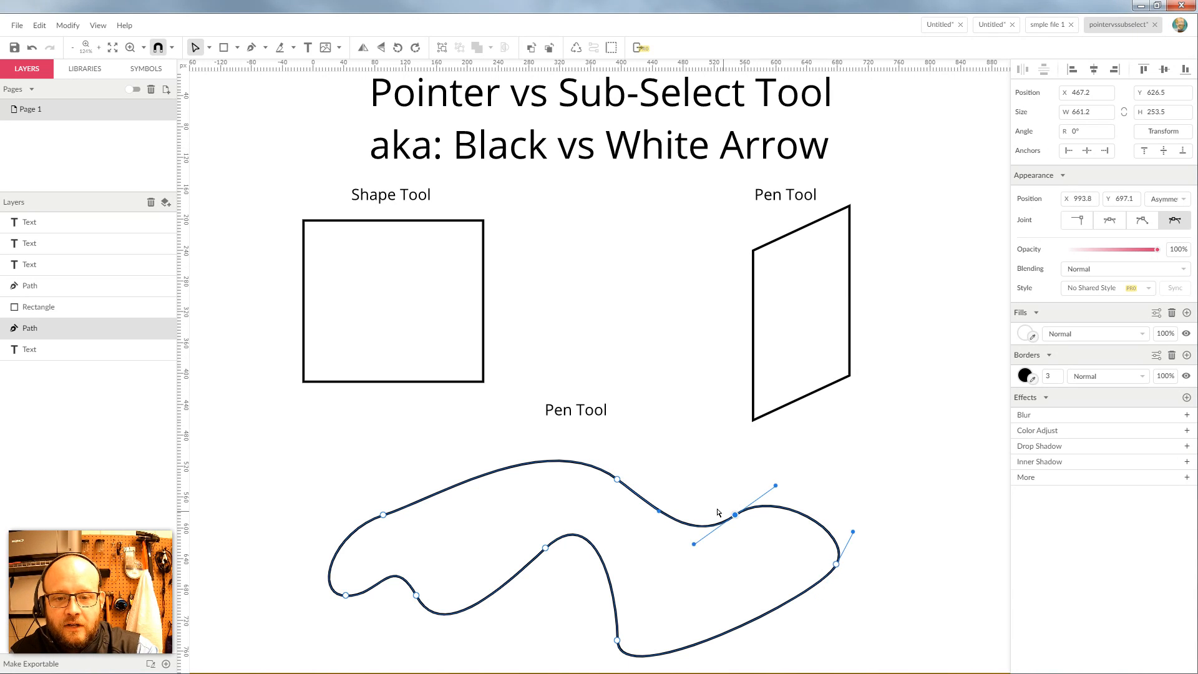
{"action": "left_click", "coordinate": [616, 479]}
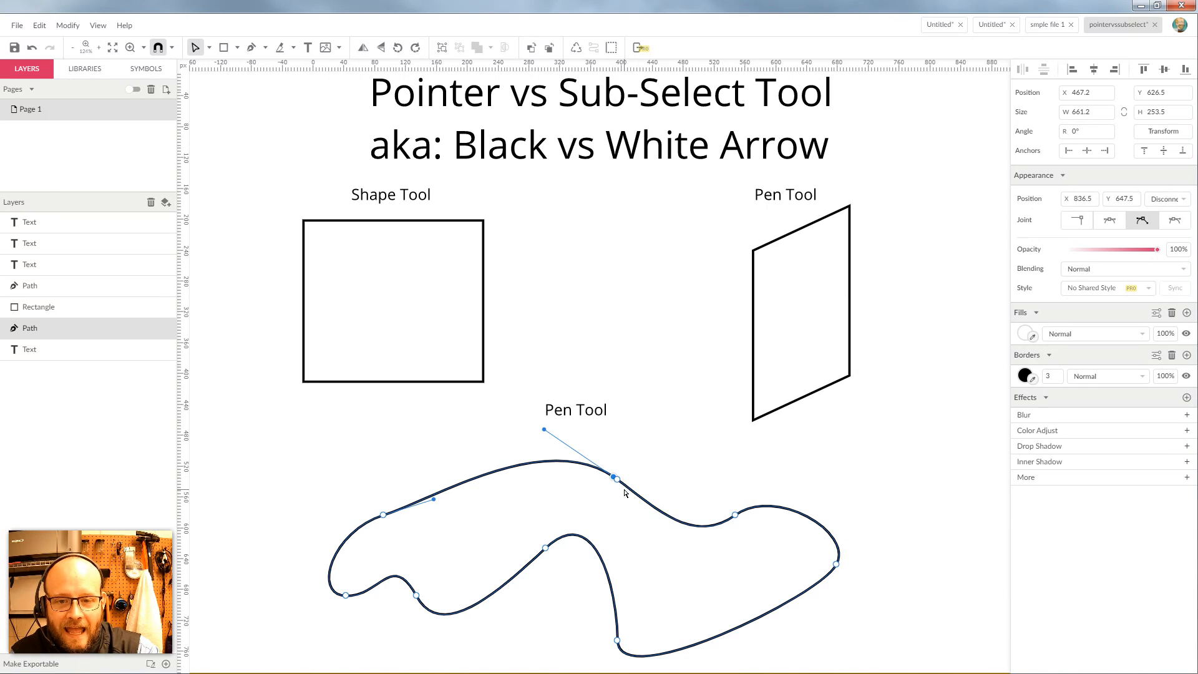
Step: Set the anchor point before the curved path's right hump to a Disconnected joint and extend its upper handle to raise the curve
{"action": "left_click", "coordinate": [738, 518]}
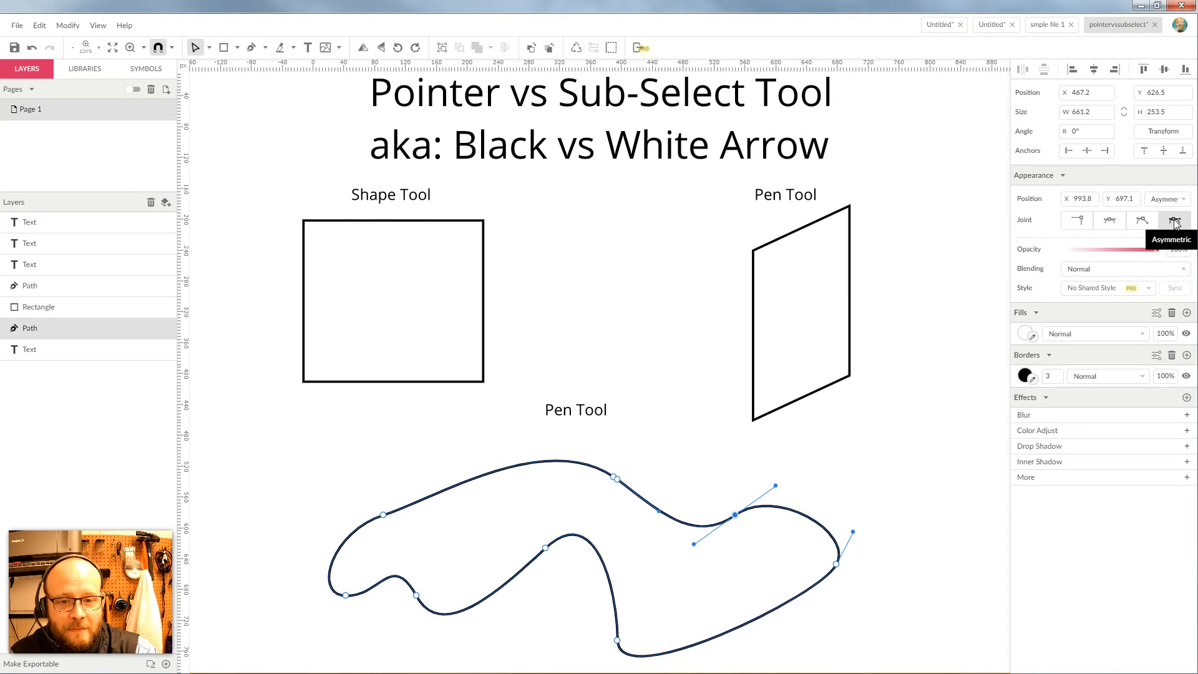
{"action": "mouse_move", "coordinate": [805, 468]}
{"action": "left_mouse_down"}
{"action": "mouse_move", "coordinate": [874, 420]}
{"action": "mouse_move", "coordinate": [816, 462]}
{"action": "mouse_move", "coordinate": [850, 526]}
{"action": "mouse_move", "coordinate": [874, 407]}
{"action": "mouse_move", "coordinate": [846, 443]}
{"action": "mouse_move", "coordinate": [770, 490]}
{"action": "mouse_move", "coordinate": [821, 468]}
{"action": "mouse_move", "coordinate": [797, 479]}
{"action": "left_mouse_up"}
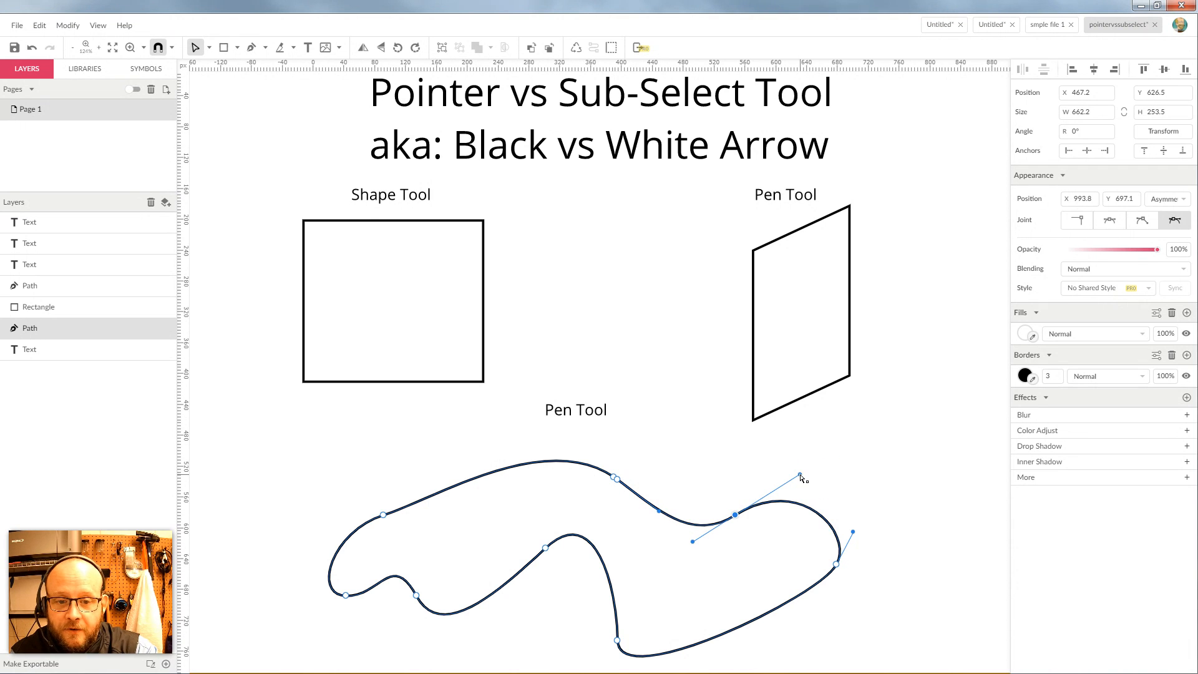
{"action": "left_click", "coordinate": [1139, 225]}
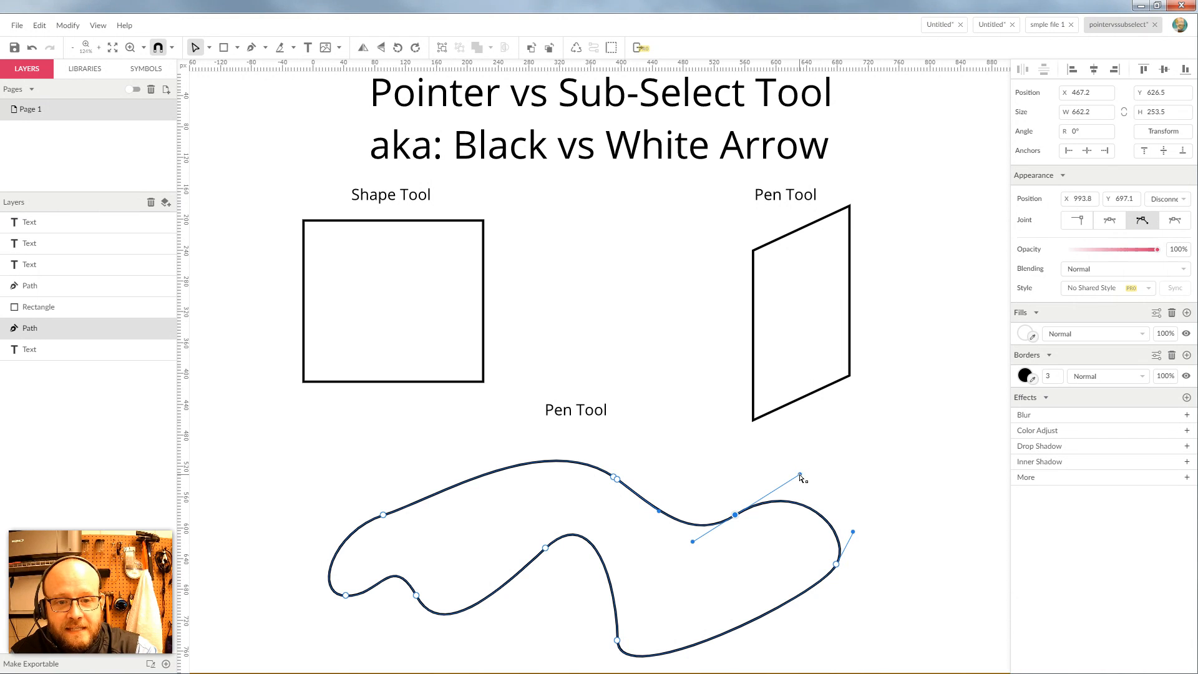
{"action": "left_click_drag", "start_coordinate": [800, 476], "coordinate": [827, 445]}
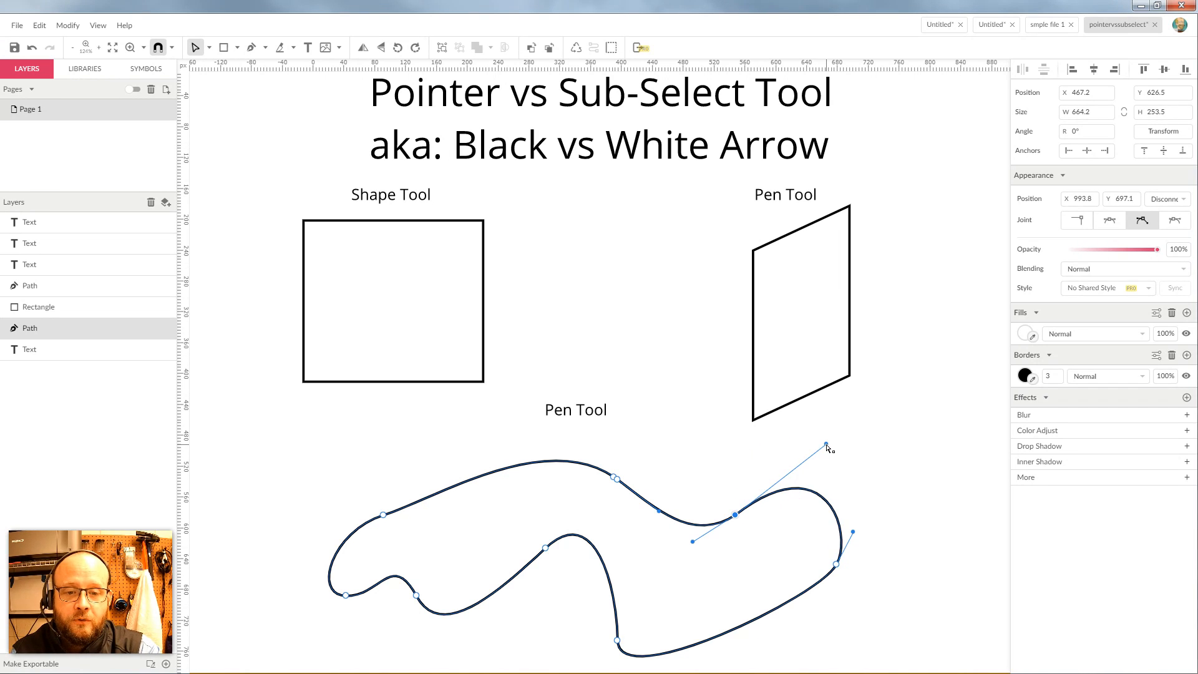
Step: Make the anchor point before the curved path's right hump Mirrored with shorter handles, switch it to Straight and move it to about X 1023, Y 668
{"action": "left_click", "coordinate": [1110, 226]}
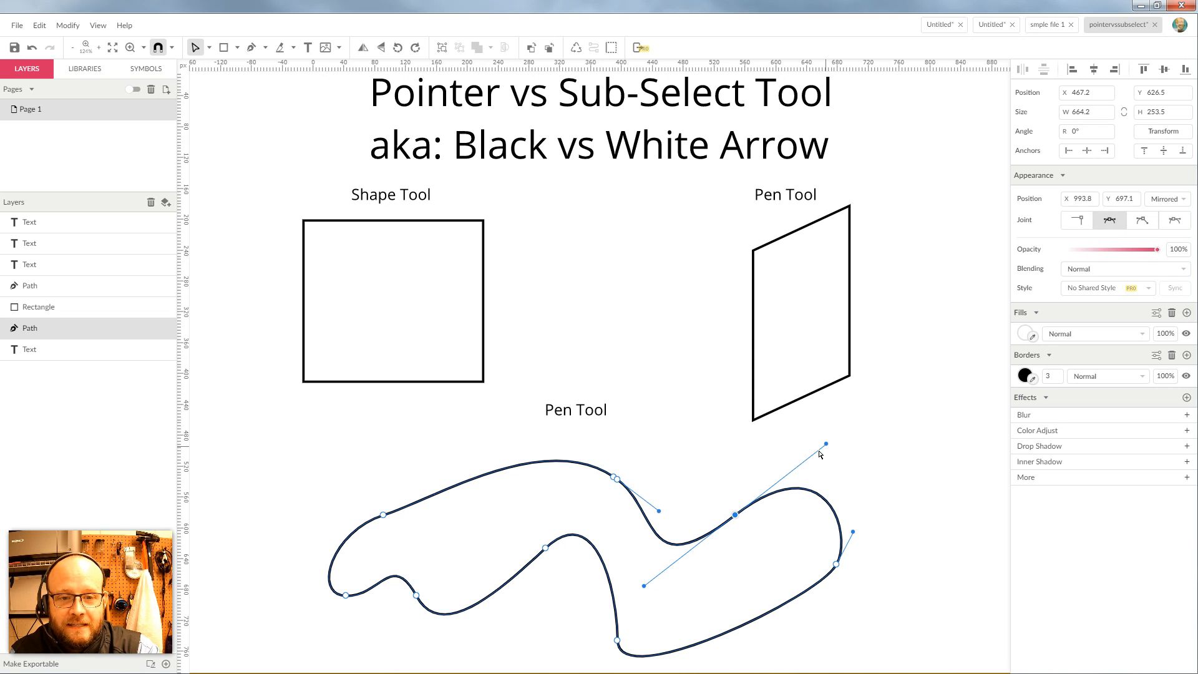
{"action": "left_click_drag", "start_coordinate": [644, 586], "coordinate": [704, 558]}
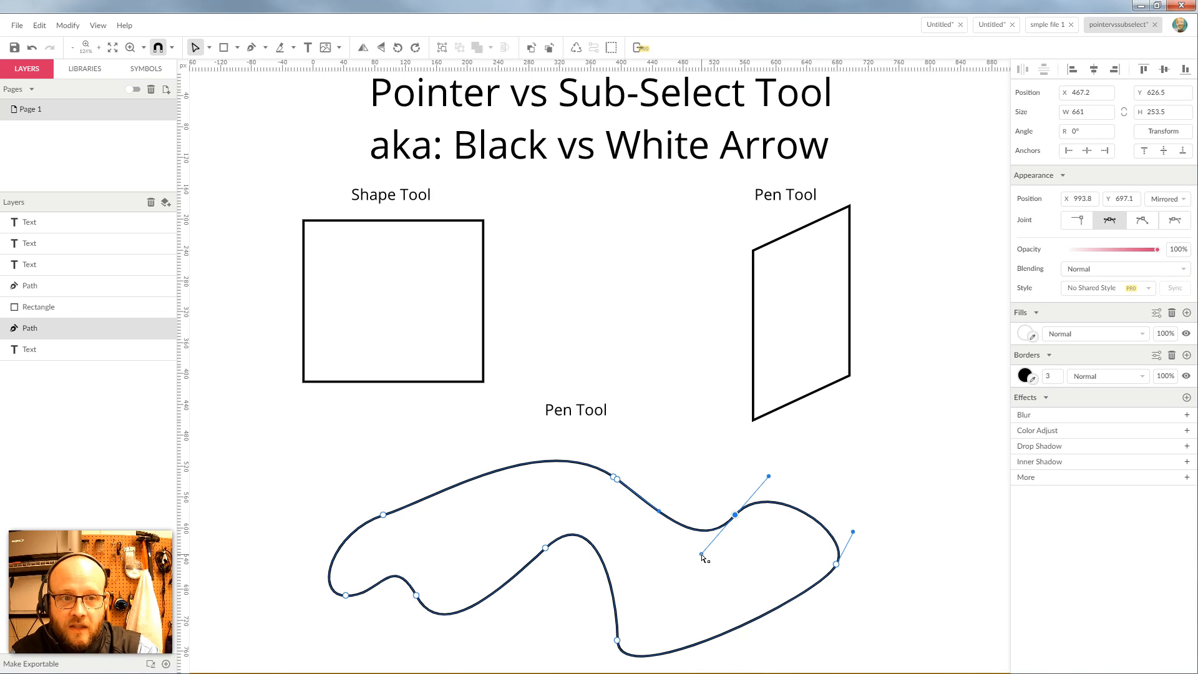
{"action": "left_click", "coordinate": [1078, 221]}
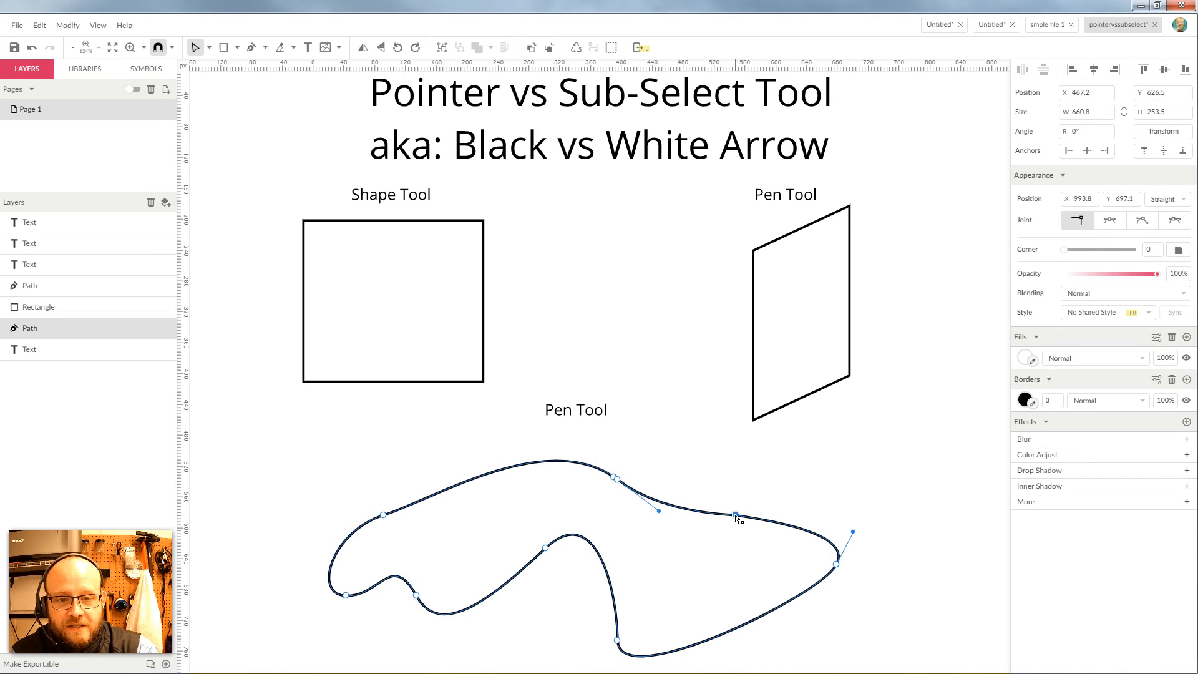
{"action": "left_click_drag", "start_coordinate": [738, 522], "coordinate": [761, 500]}
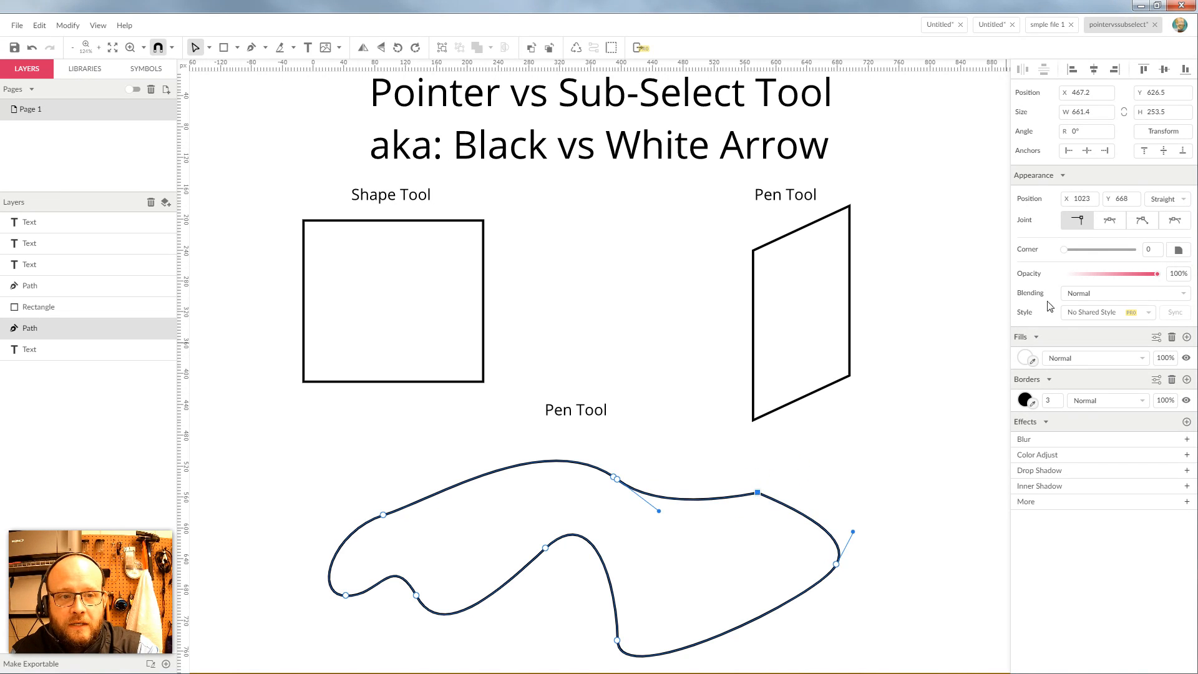
Step: Give the moved anchor point a Disconnected joint, extend its upper handle to raise the right hump, and change the joint to Asymmetric
{"action": "left_click", "coordinate": [1142, 220]}
{"action": "left_click_drag", "start_coordinate": [795, 505], "coordinate": [796, 429]}
{"action": "left_click", "coordinate": [1180, 223]}
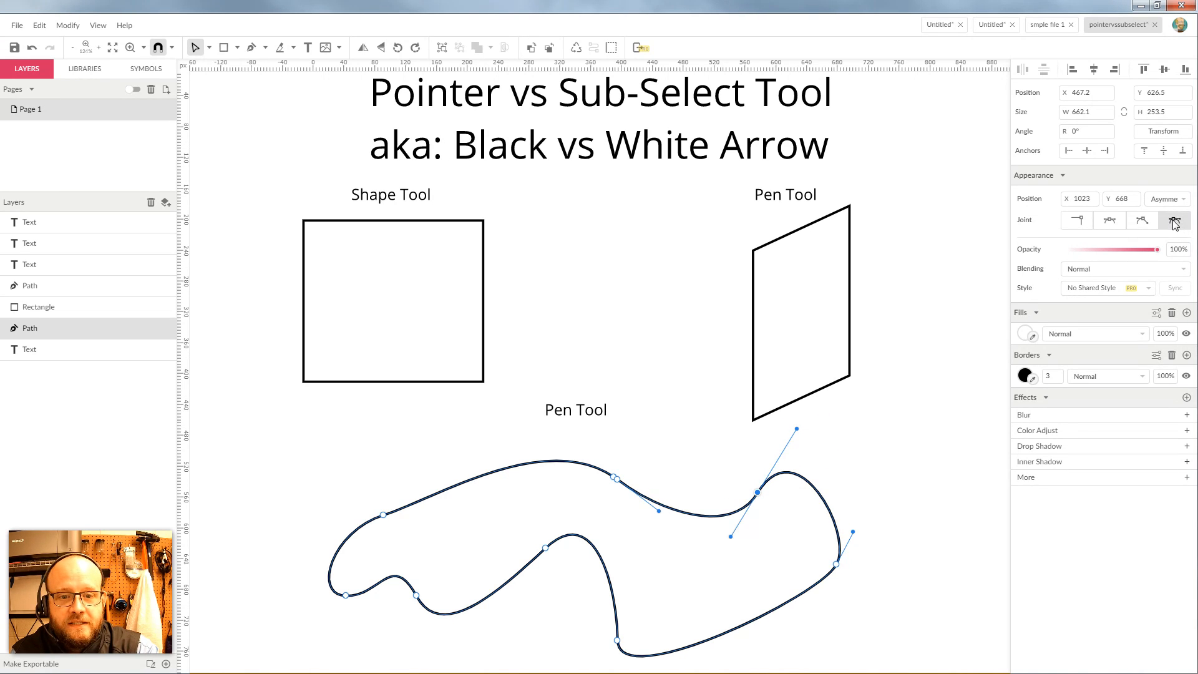
{"action": "left_click_drag", "start_coordinate": [730, 539], "coordinate": [751, 508]}
{"action": "left_click", "coordinate": [760, 494]}
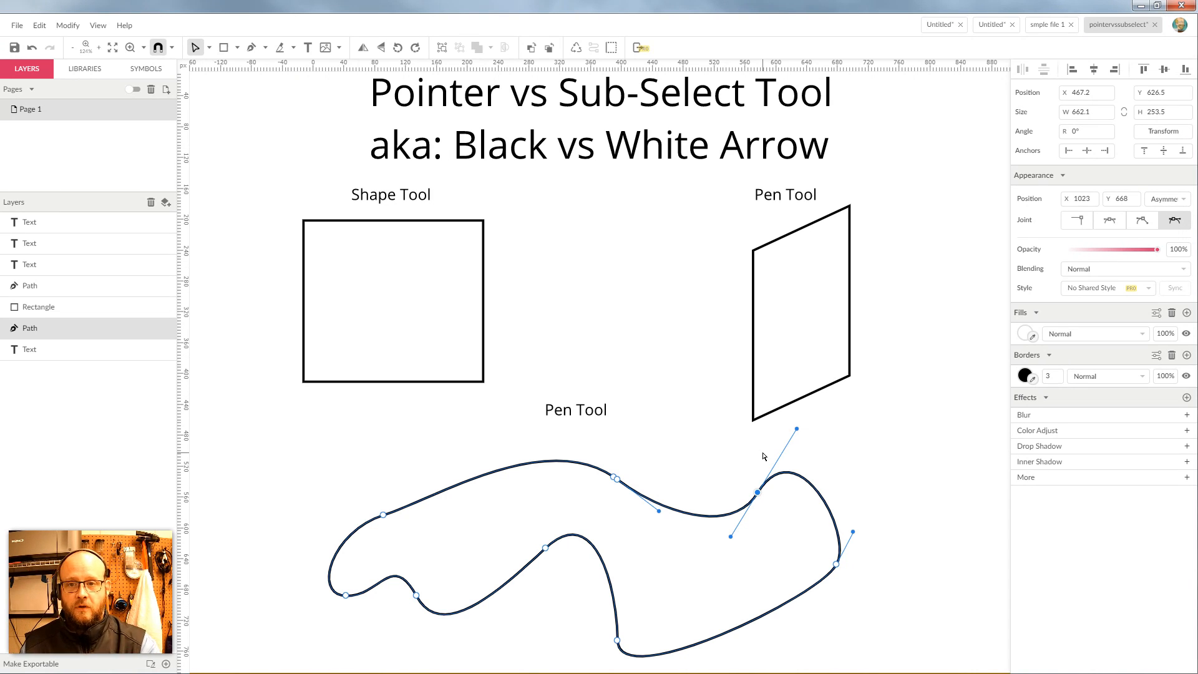
Step: Switch to the Pointer tool and select the curved path as a whole object
{"action": "left_click", "coordinate": [210, 49]}
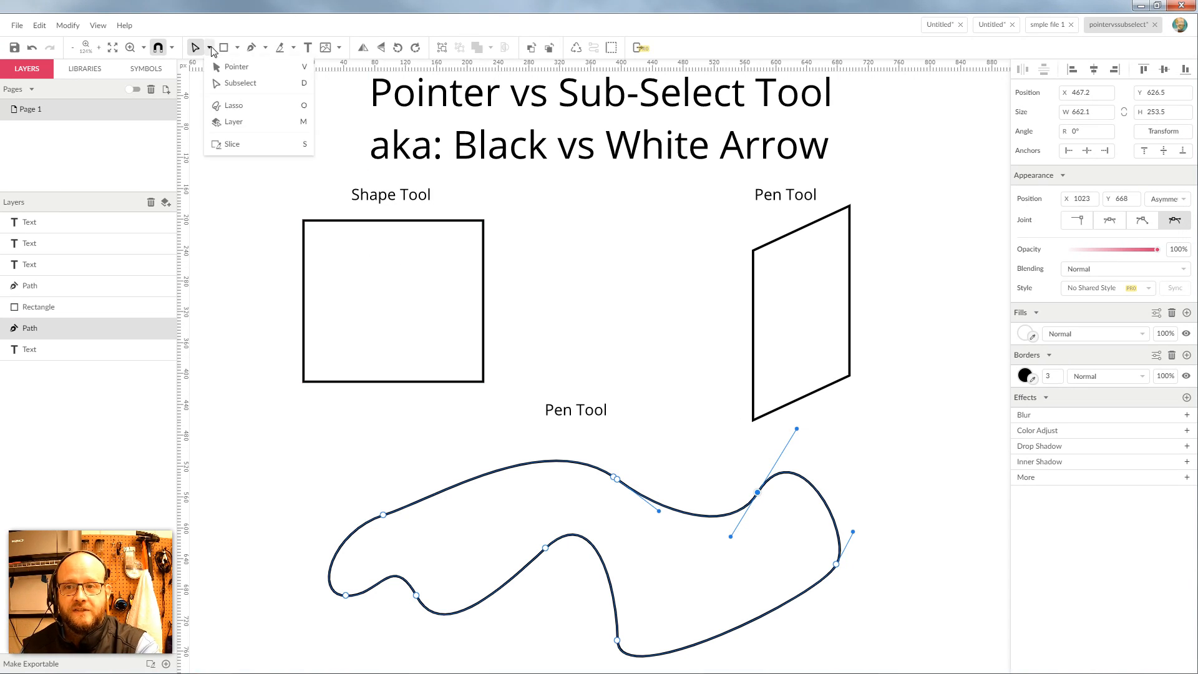
{"action": "left_click", "coordinate": [219, 67]}
{"action": "left_click", "coordinate": [678, 394]}
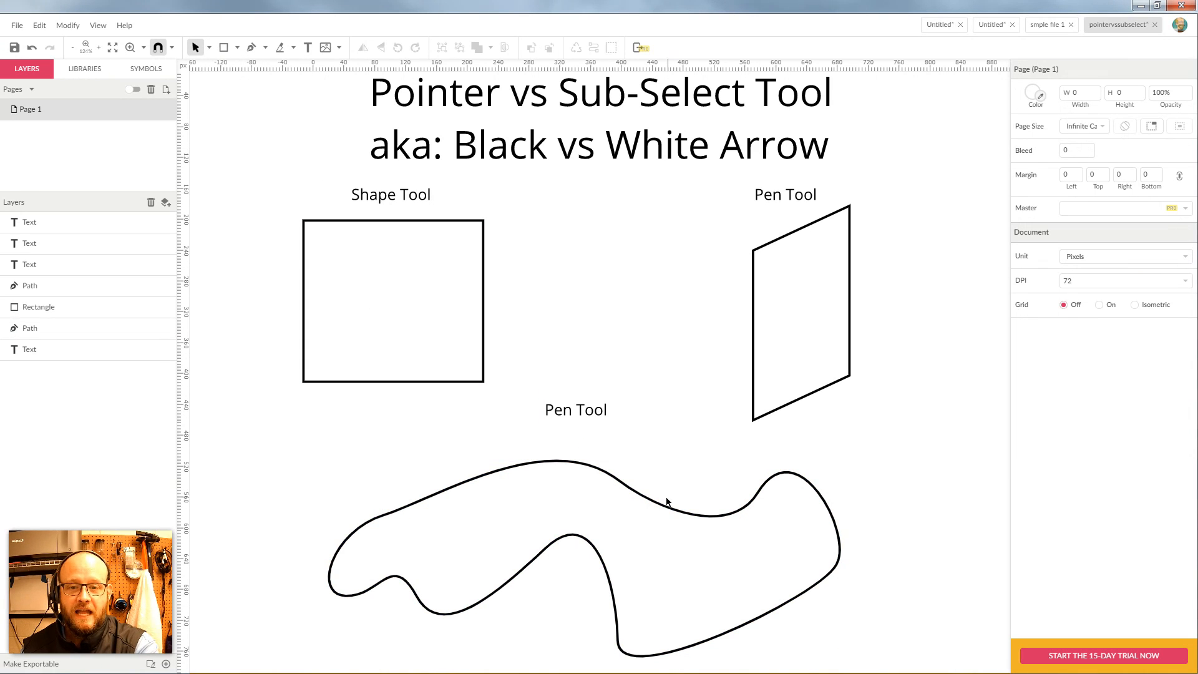
{"action": "left_click", "coordinate": [657, 514]}
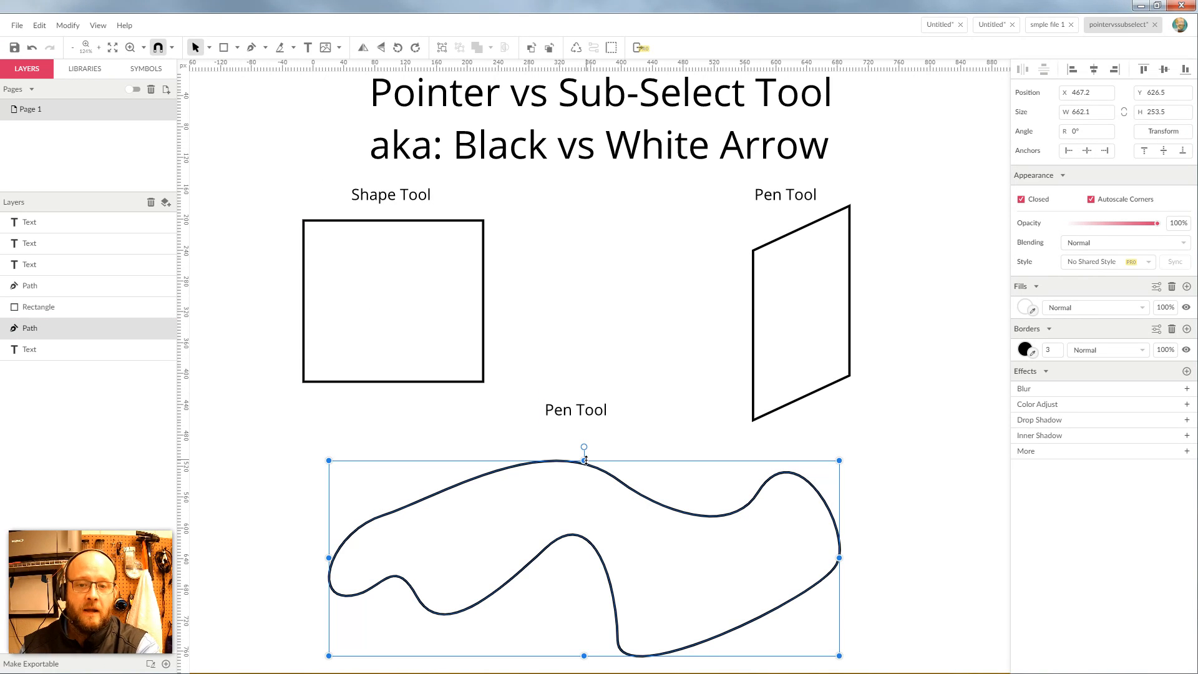
Step: Switch to the Subselect tool and add an anchor point in the curved path's upper dip at about X 899, Y 684
{"action": "left_click", "coordinate": [209, 48]}
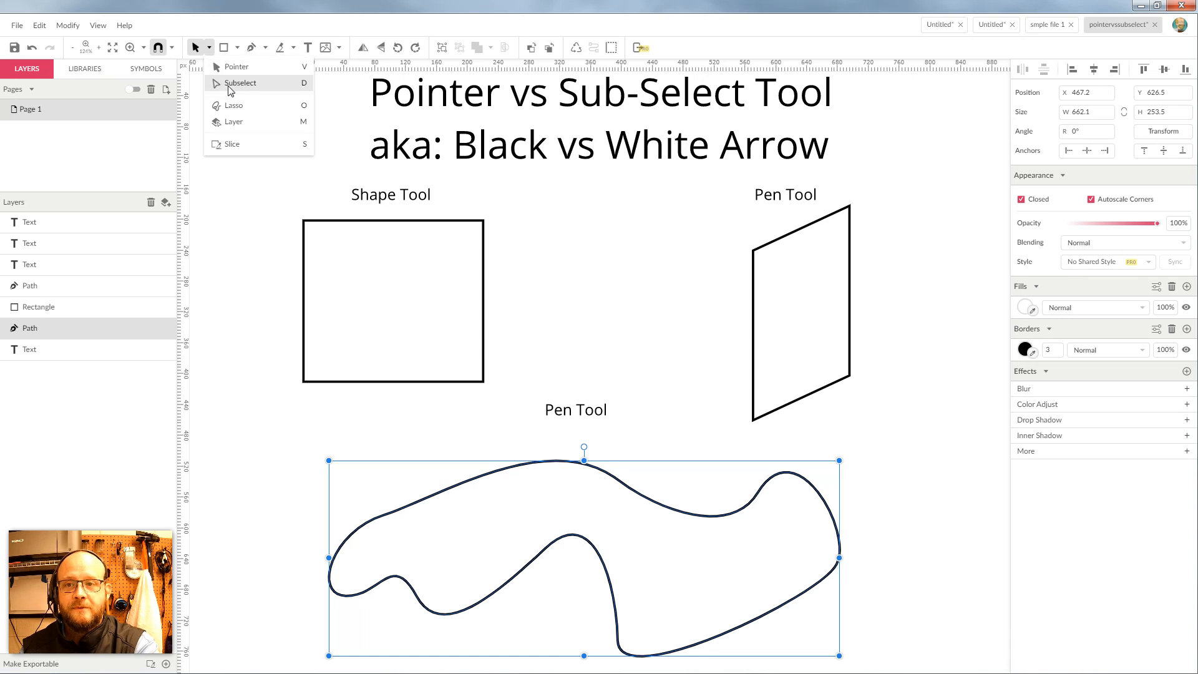
{"action": "left_click", "coordinate": [225, 82]}
{"action": "left_click", "coordinate": [663, 506]}
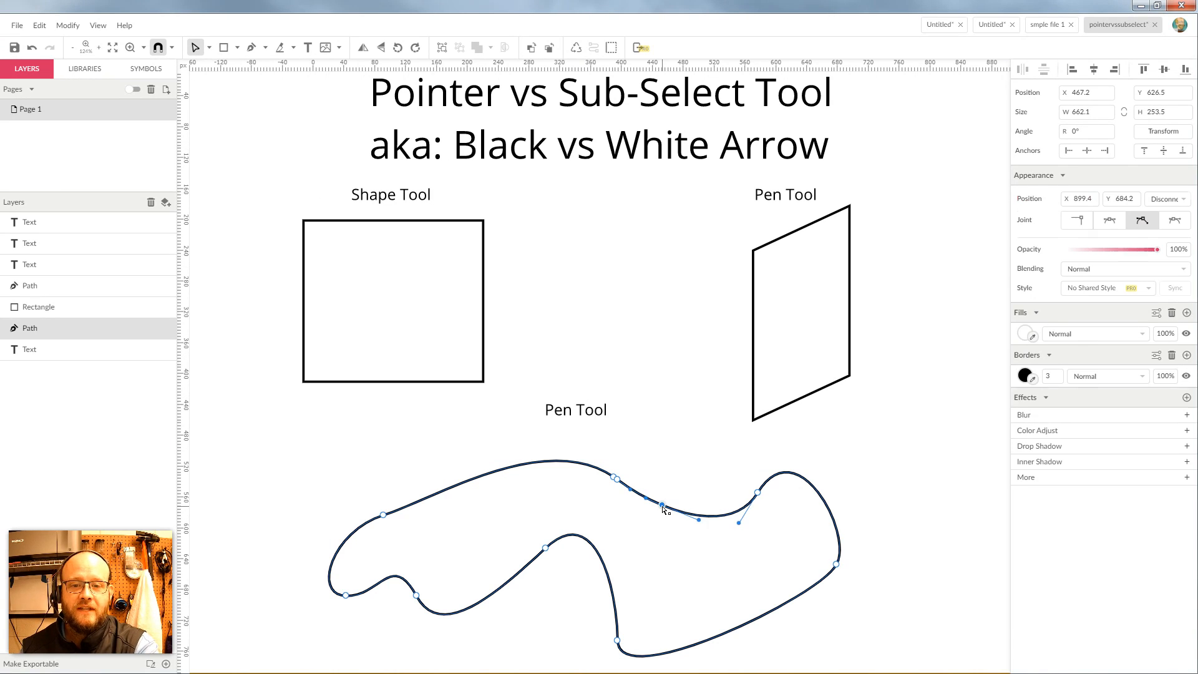
Step: Add an anchor point on the far side of the curved path's right hump and move it outward to about X 1117, Y 668
{"action": "left_click", "coordinate": [757, 494]}
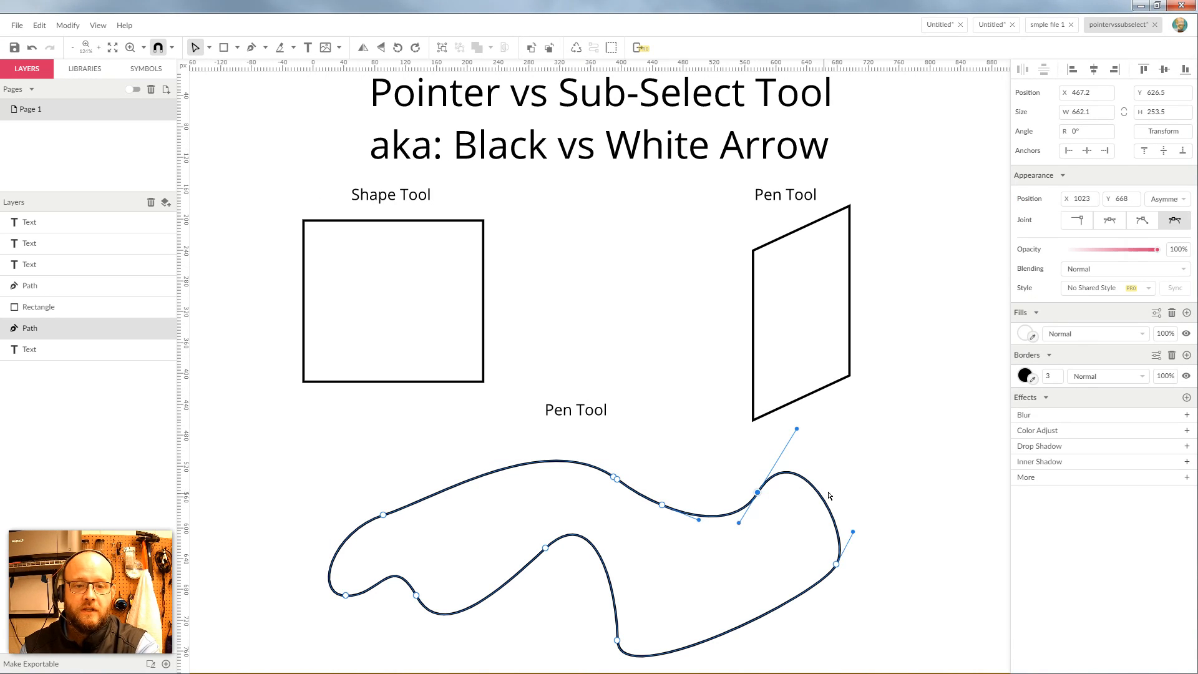
{"action": "left_click", "coordinate": [824, 499]}
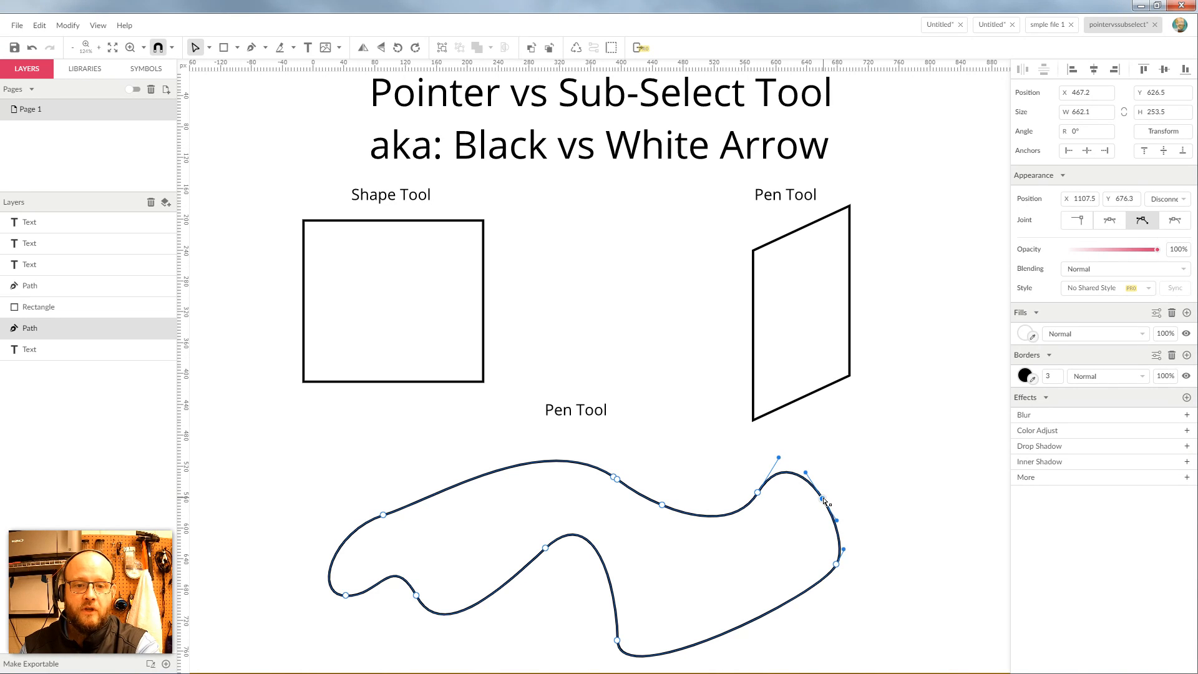
{"action": "mouse_move", "coordinate": [824, 499]}
{"action": "left_mouse_down"}
{"action": "mouse_move", "coordinate": [869, 495]}
{"action": "mouse_move", "coordinate": [837, 482]}
{"action": "mouse_move", "coordinate": [830, 493]}
{"action": "left_mouse_up"}
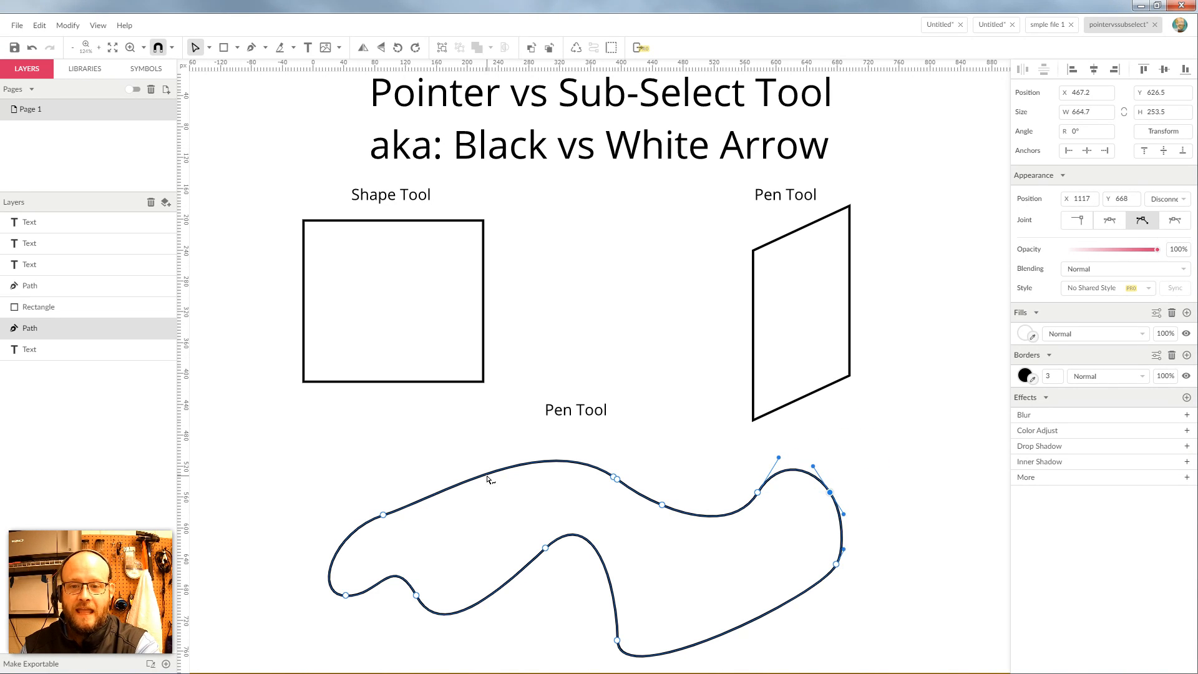
Step: Add an anchor point on the curved path's upper-left edge, raise it to about X 645, Y 585, and extend its right handle upward
{"action": "left_click", "coordinate": [488, 476]}
{"action": "left_click_drag", "start_coordinate": [488, 477], "coordinate": [498, 397]}
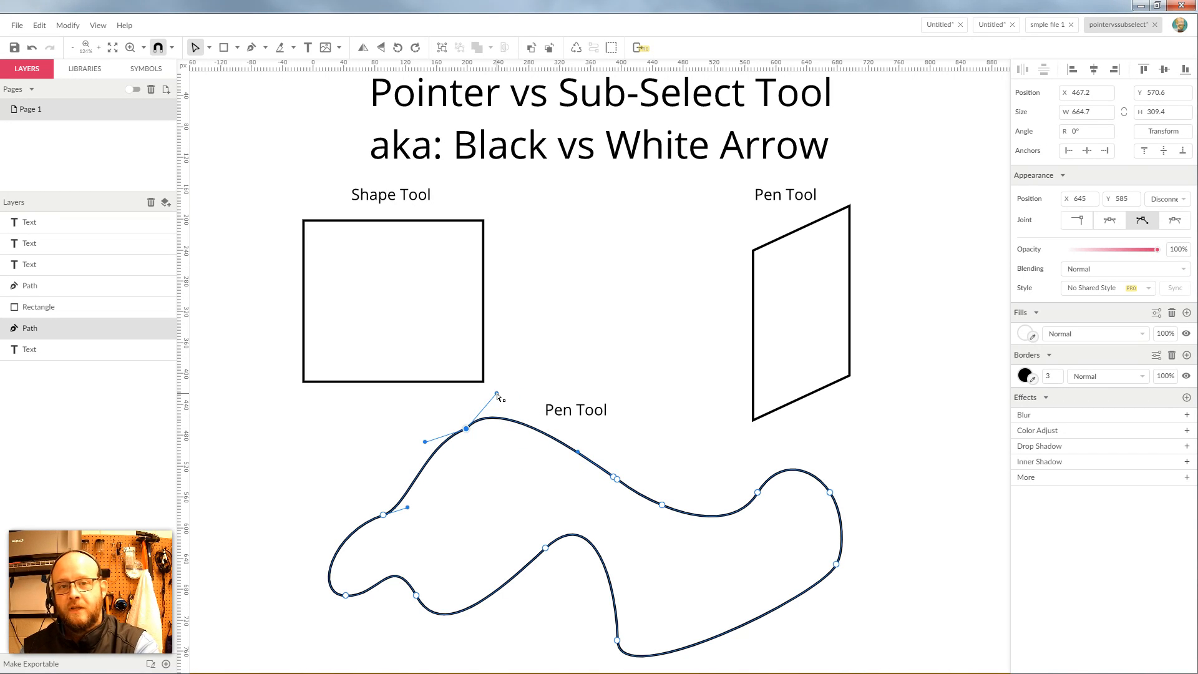